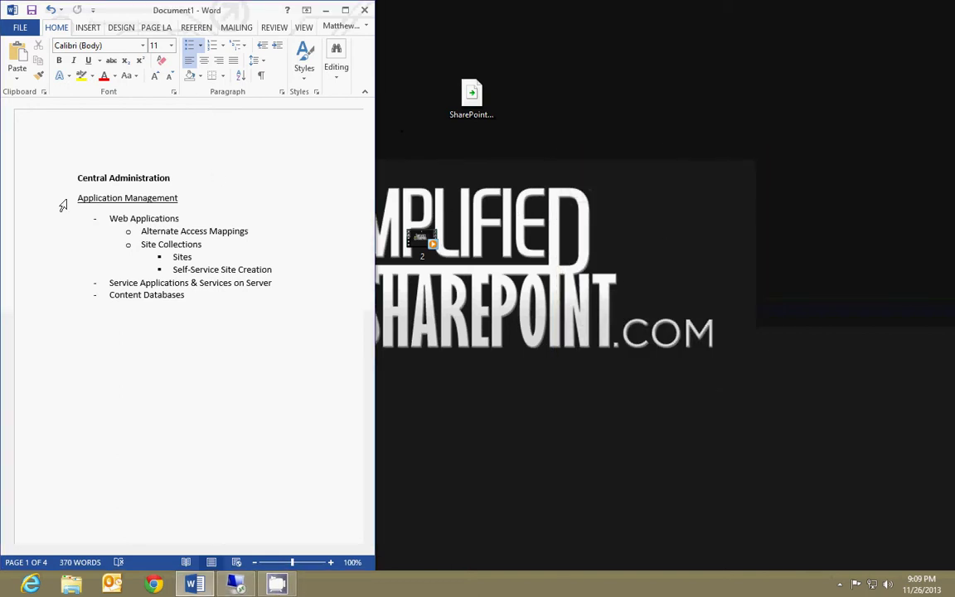
# - Switch from the Word outline to the sp Remote Desktop Connection session and maximize its window
pyautogui.moveTo(235, 296); pyautogui.dragTo(63, 197)
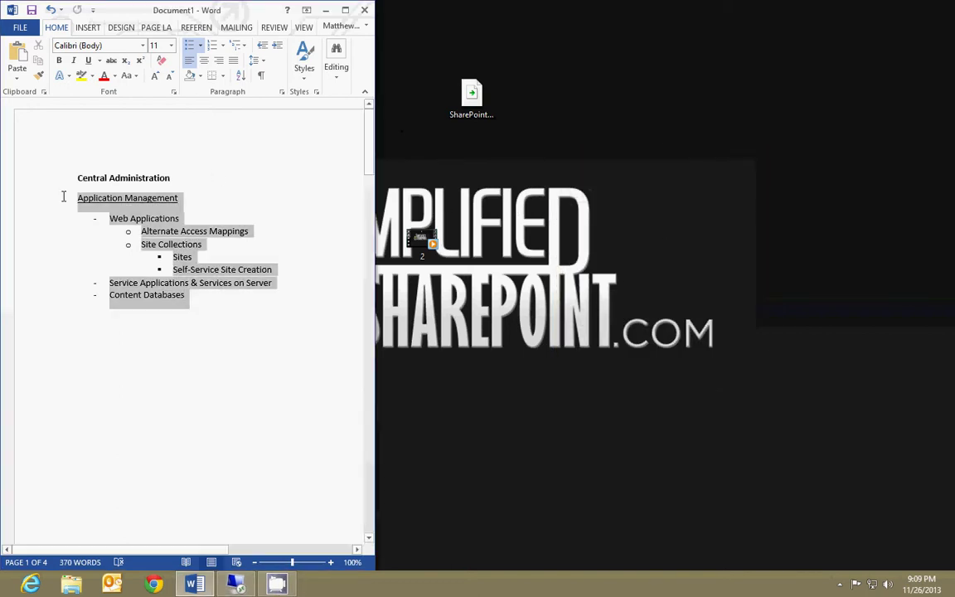
pyautogui.click(245, 209)
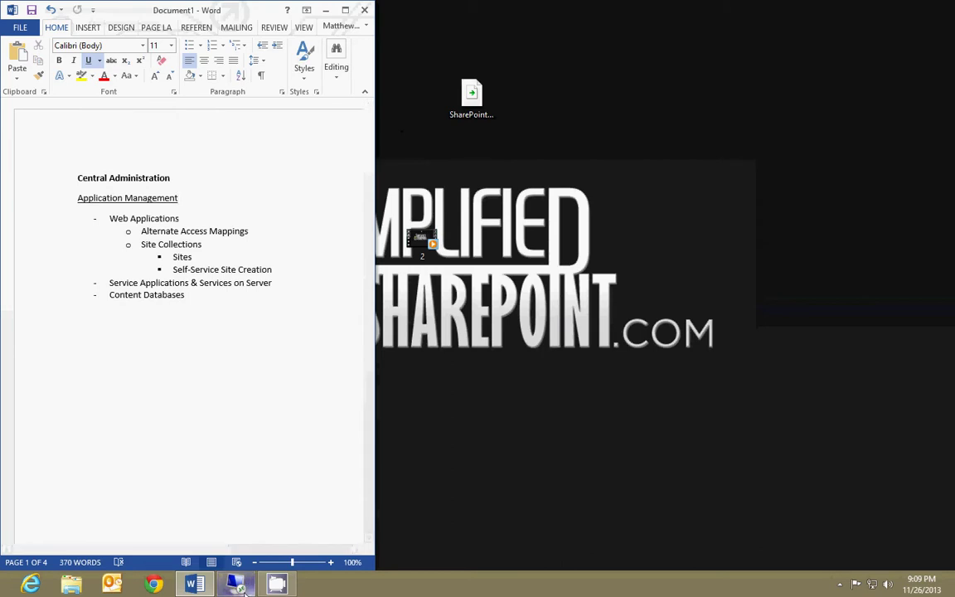
pyautogui.moveTo(227, 591)
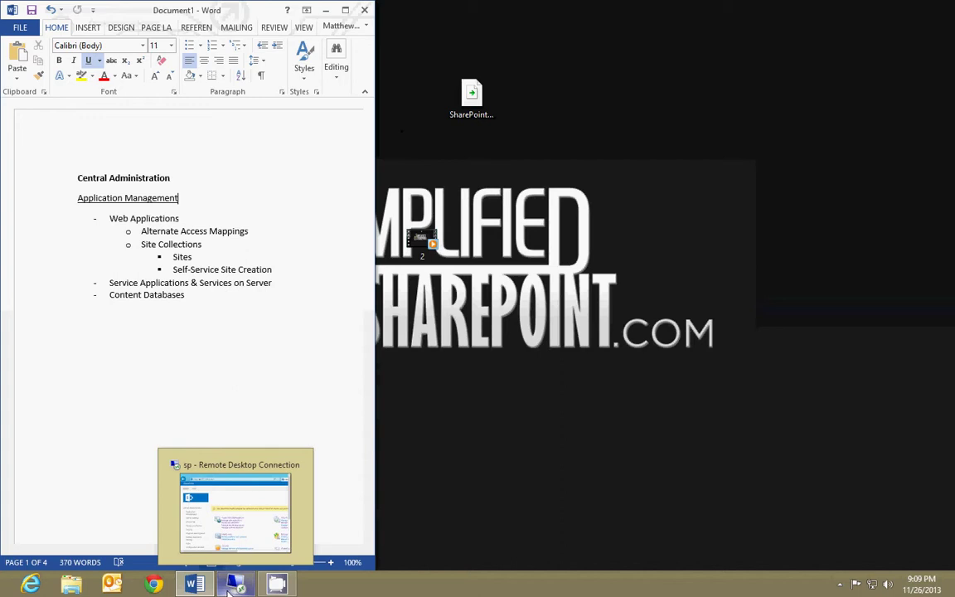
pyautogui.click(230, 588)
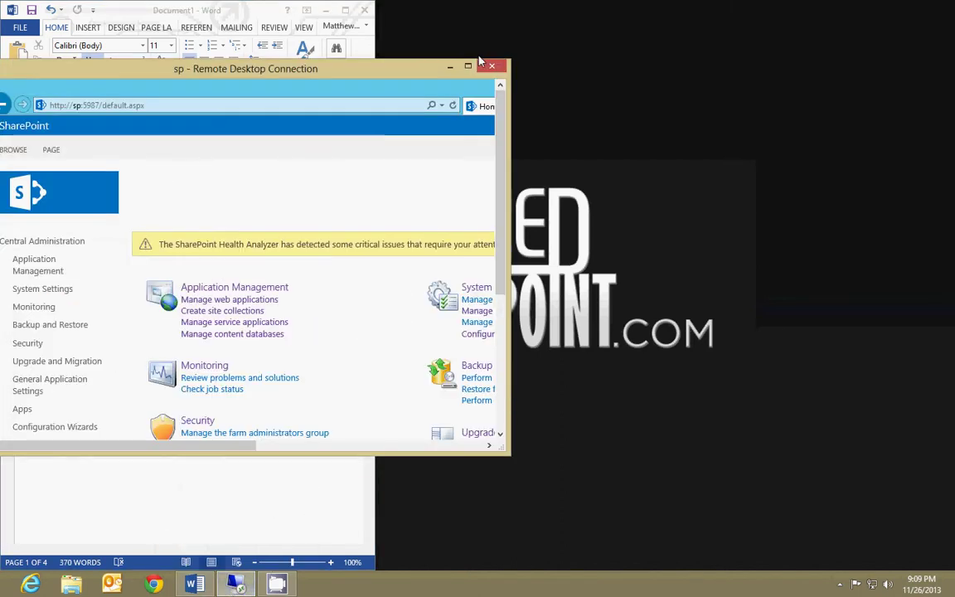
pyautogui.click(468, 67)
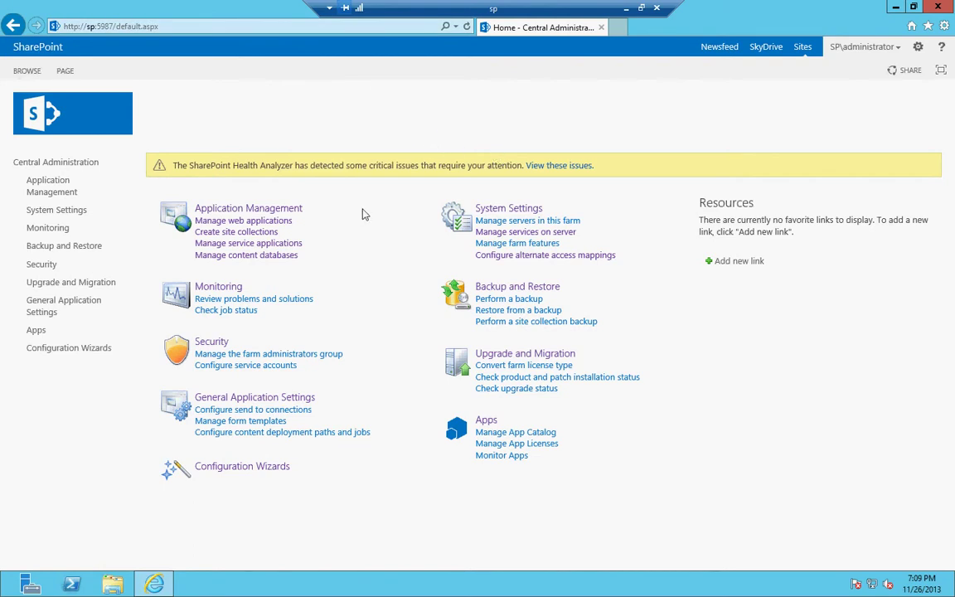
# - Open Application Management in Central Administration and examine the SharePoint - 80 and SharePoint Central Administration v4 entries in the web applications list
pyautogui.click(299, 209)
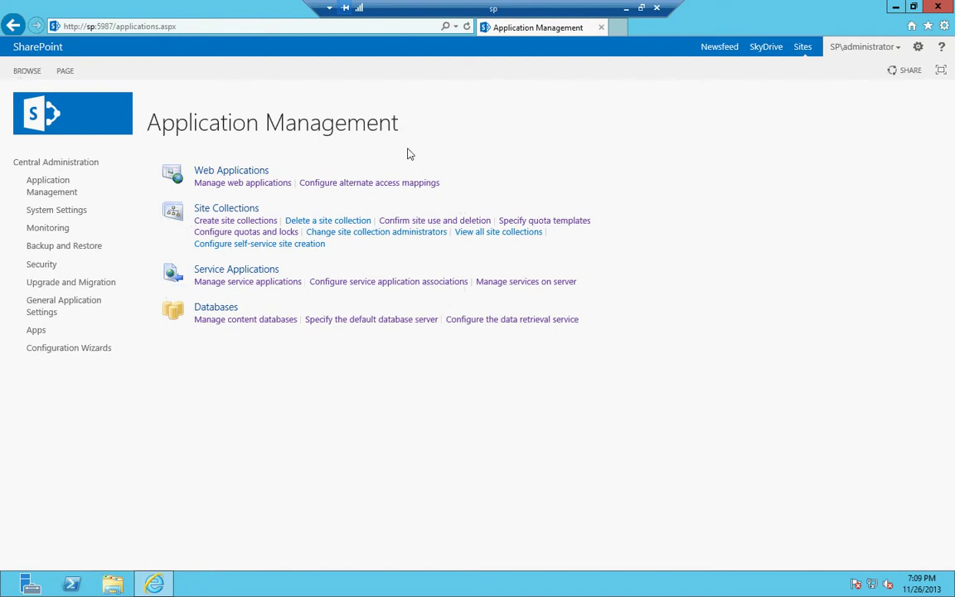
pyautogui.click(97, 161)
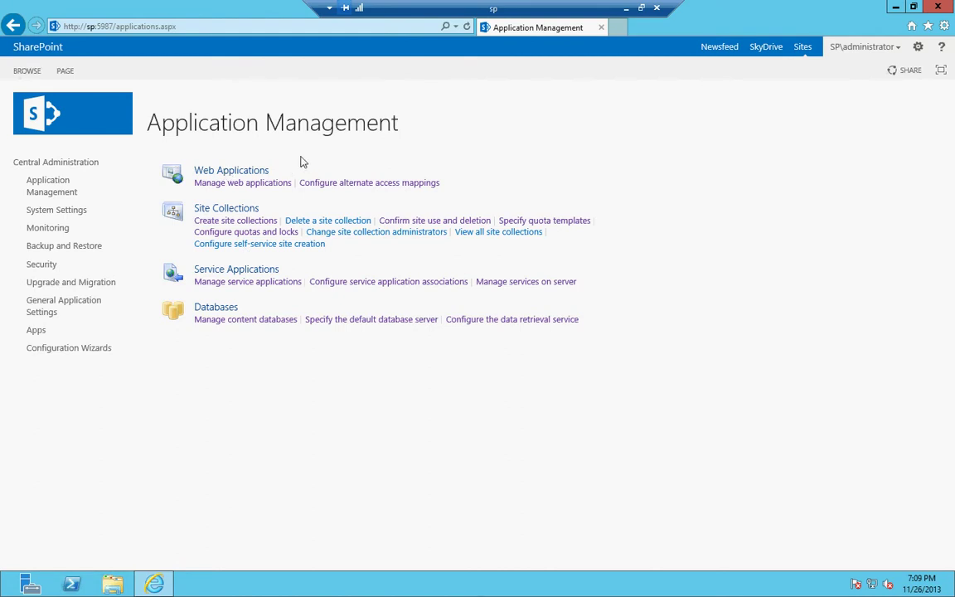
pyautogui.click(257, 184)
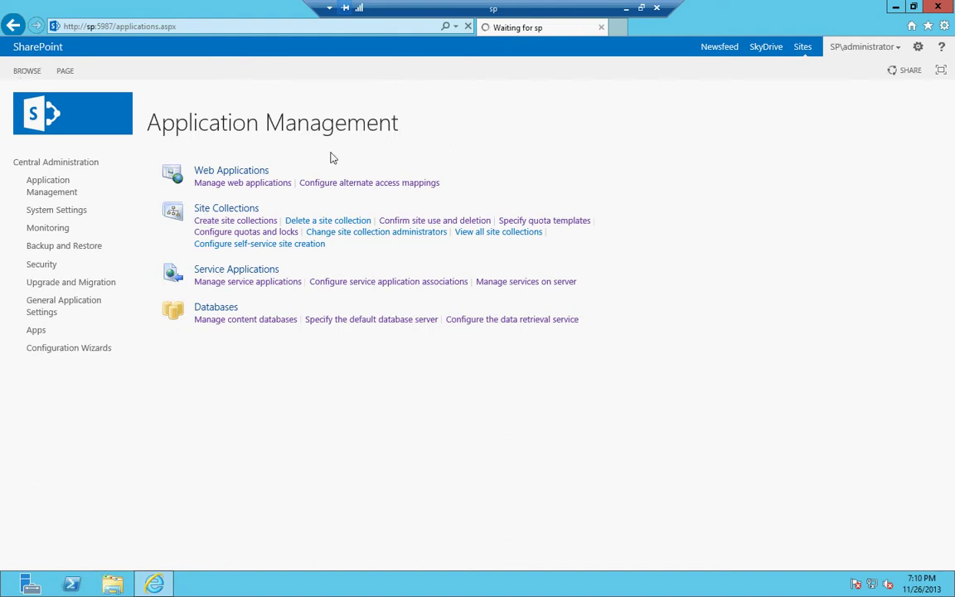
pyautogui.moveTo(273, 171); pyautogui.dragTo(197, 173)
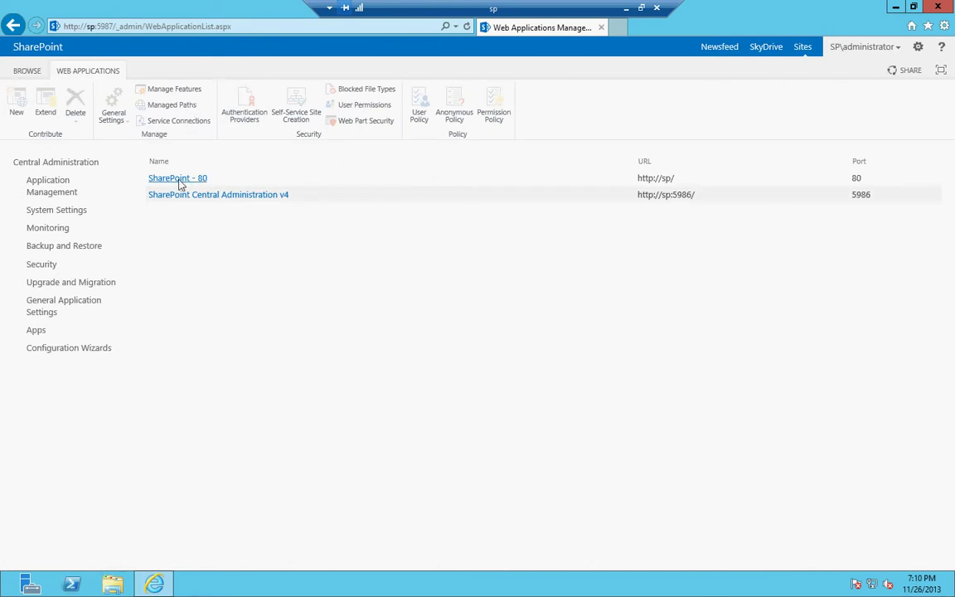
pyautogui.click(214, 182)
pyautogui.click(200, 183)
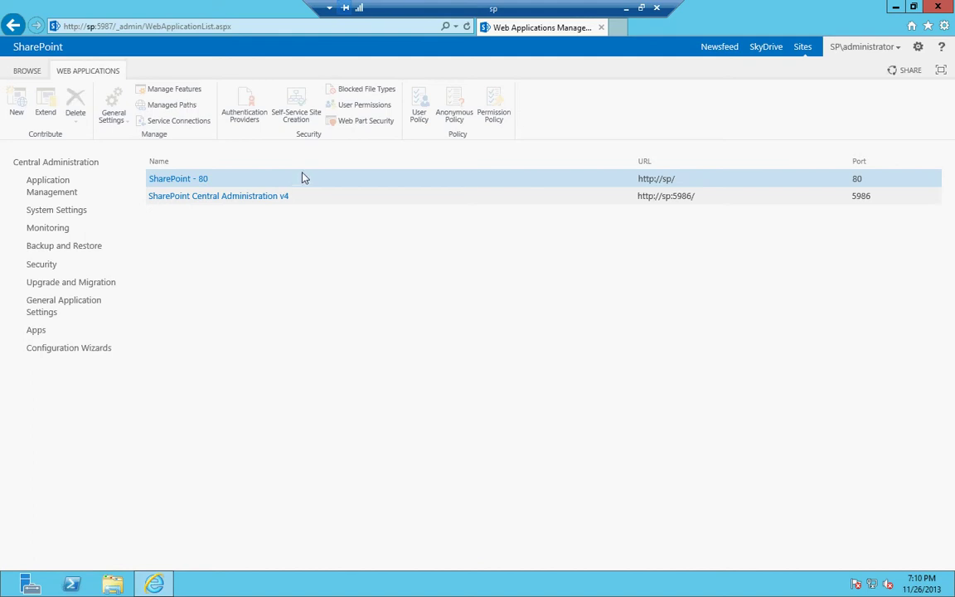
pyautogui.click(306, 203)
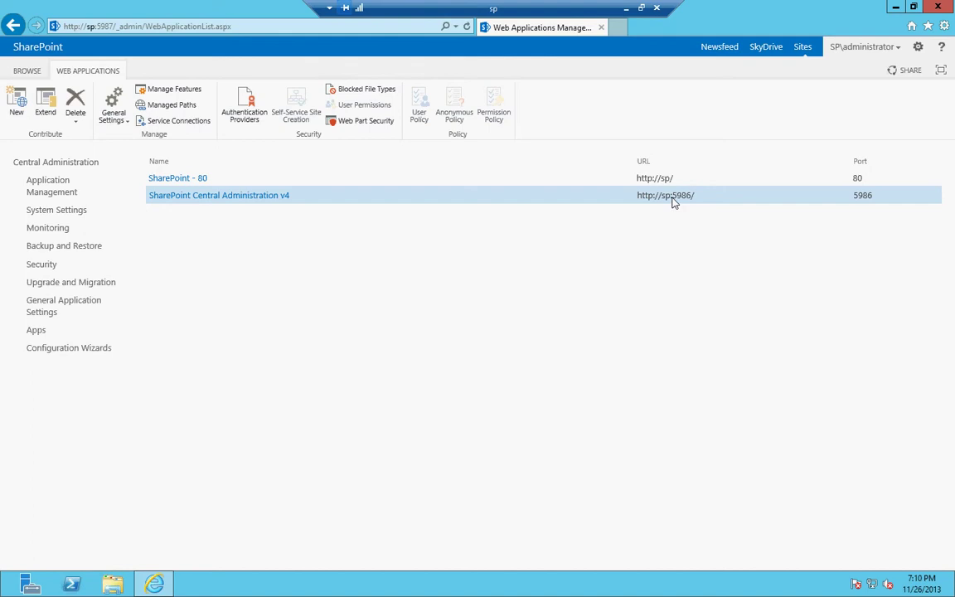
pyautogui.click(13, 25)
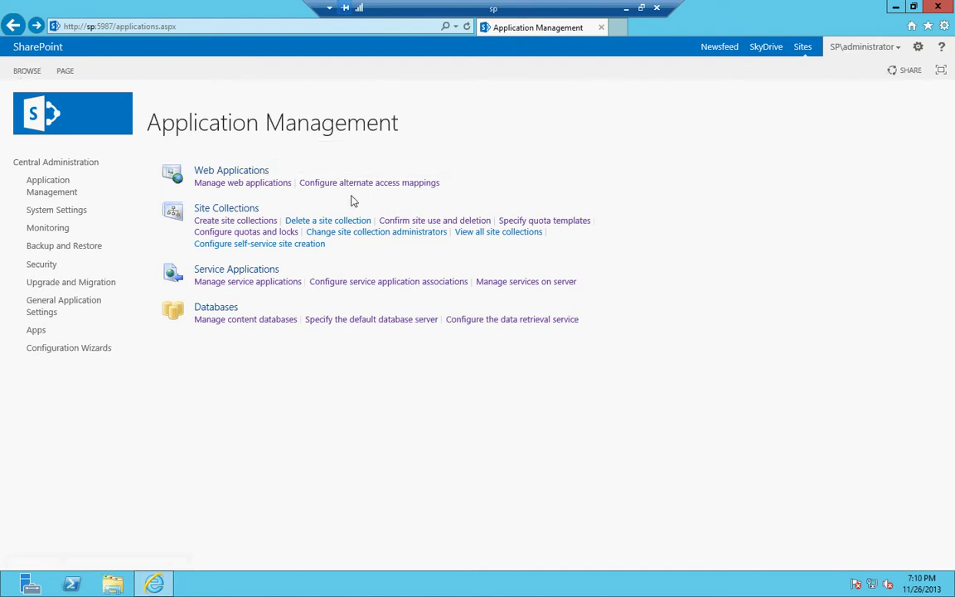
pyautogui.click(260, 188)
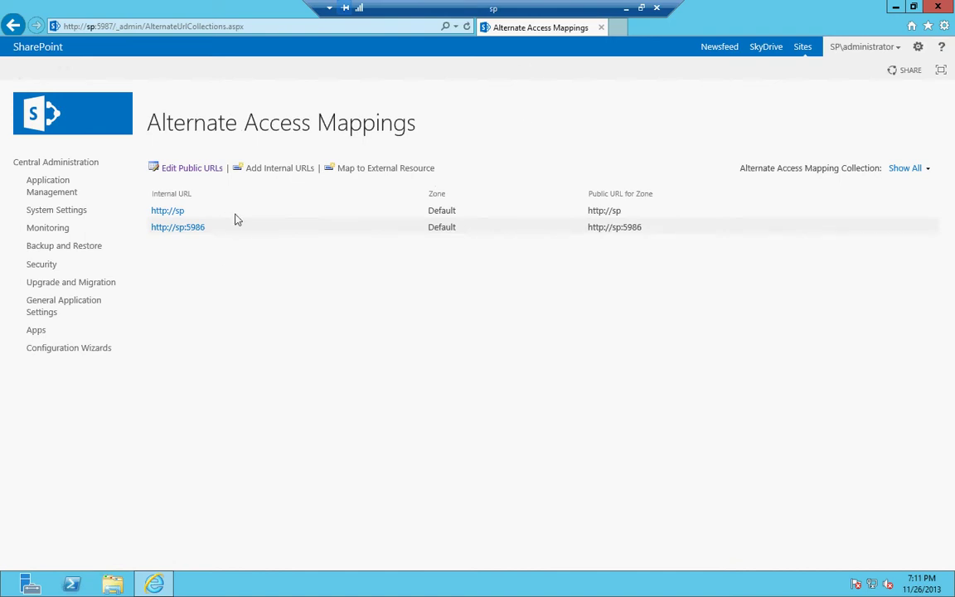
pyautogui.click(179, 213)
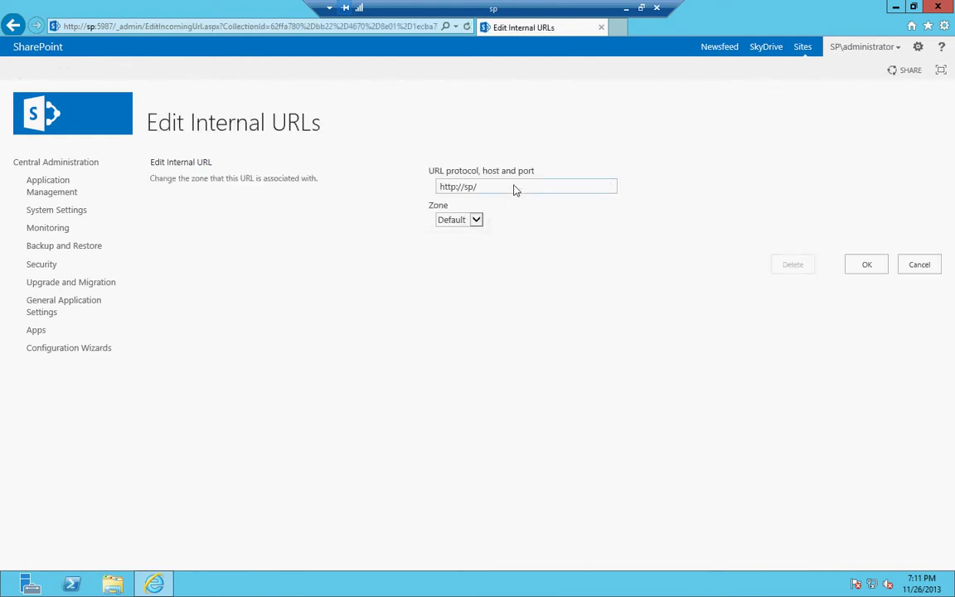
pyautogui.click(476, 220)
pyautogui.click(468, 237)
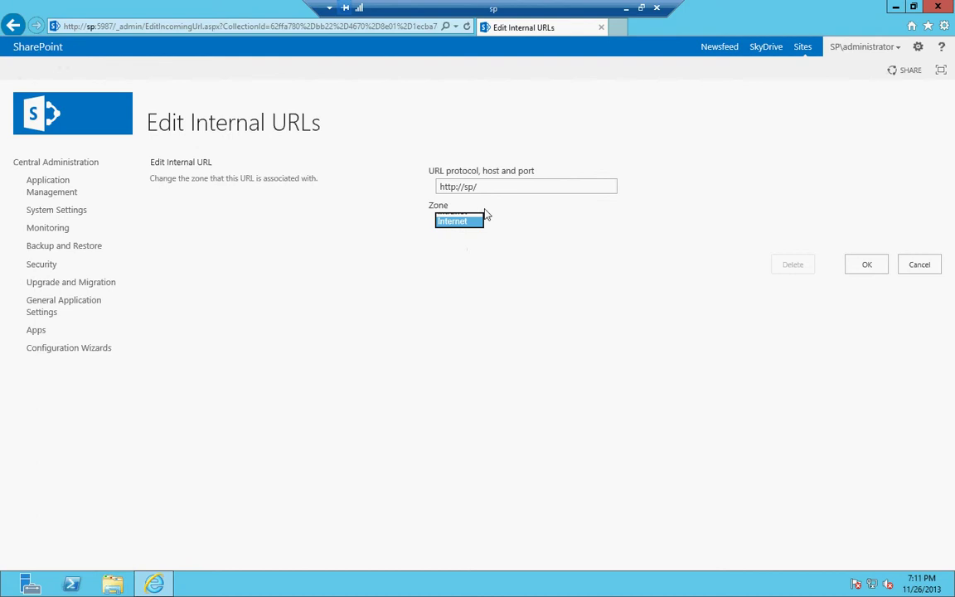
pyautogui.moveTo(496, 192); pyautogui.dragTo(370, 194)
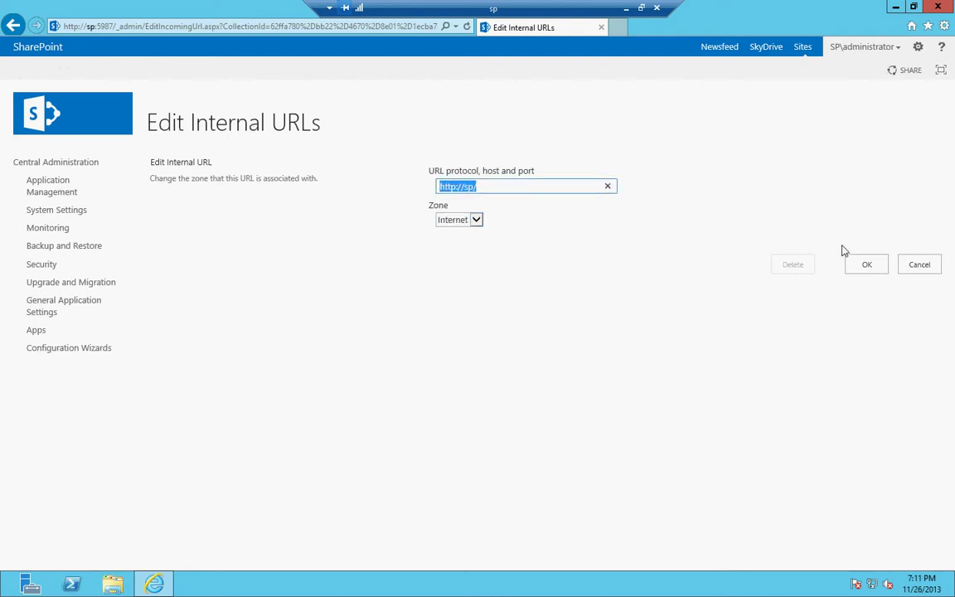
pyautogui.click(912, 267)
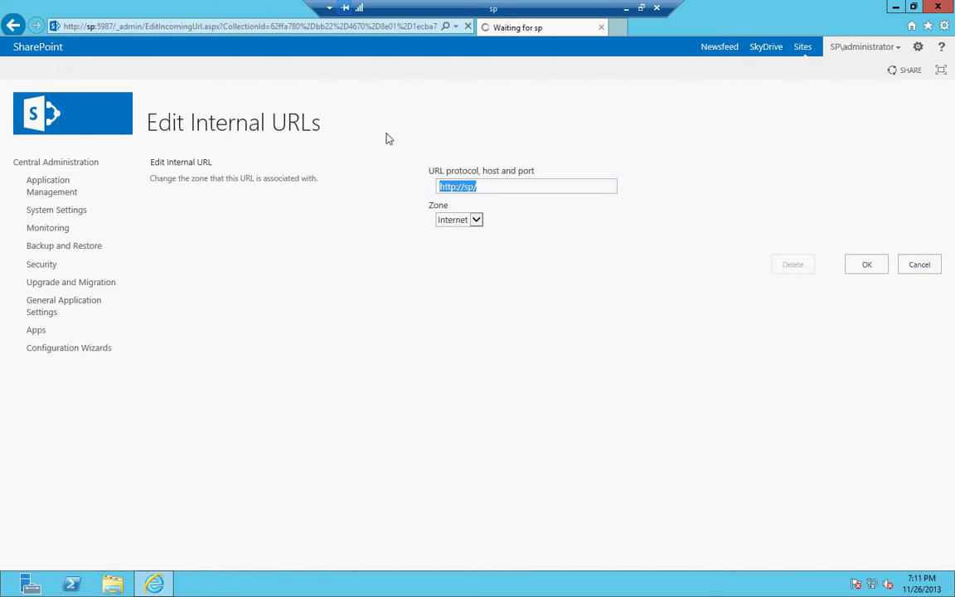
# - Return from the alternate access mappings to the Application Management page
pyautogui.click(543, 187)
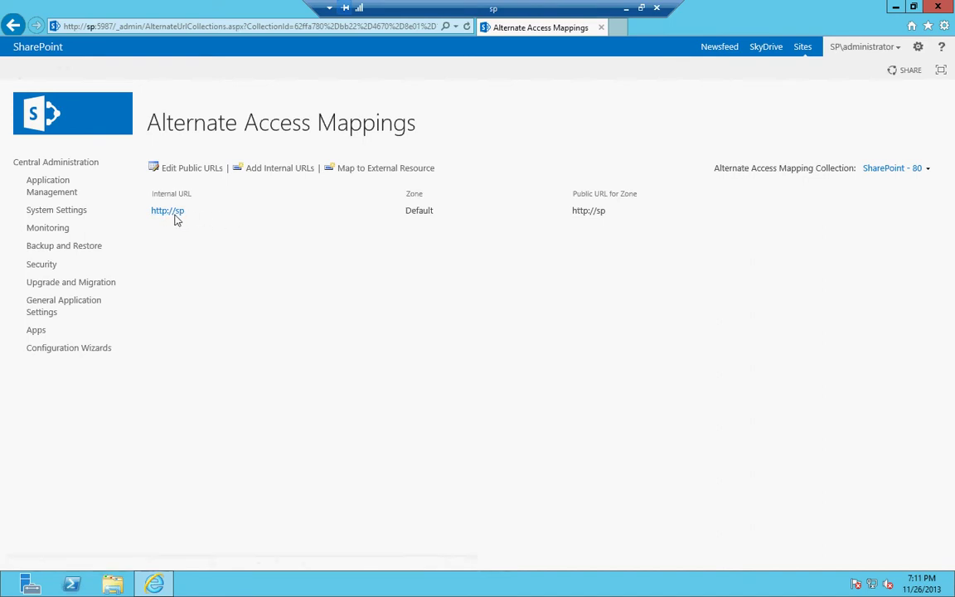
pyautogui.click(13, 25)
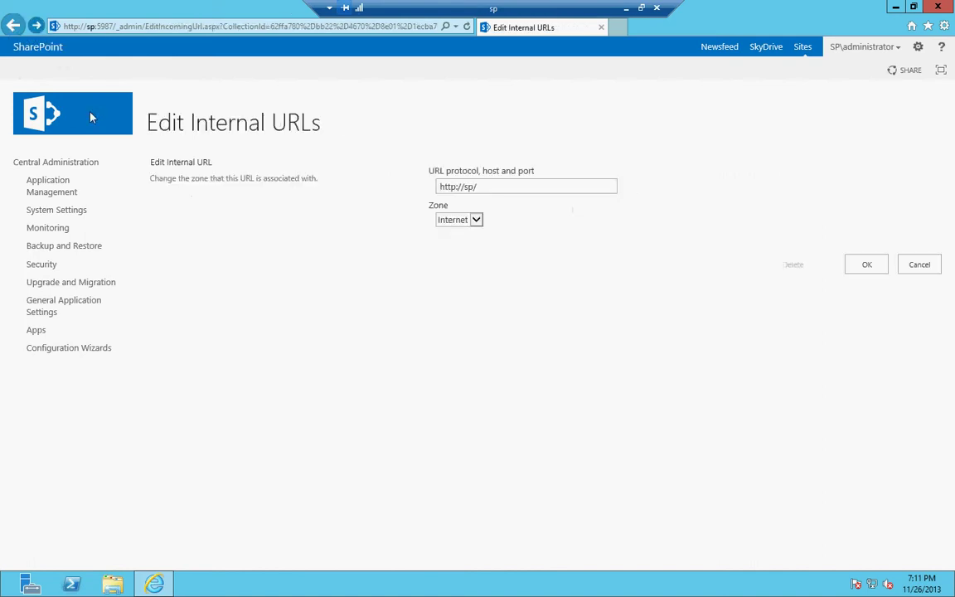
pyautogui.click(13, 24)
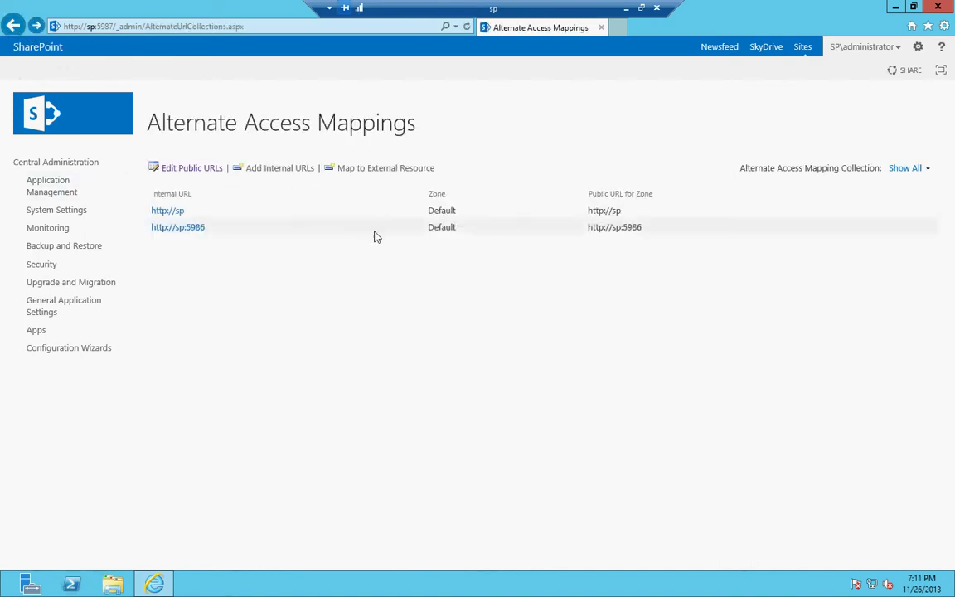
pyautogui.click(17, 29)
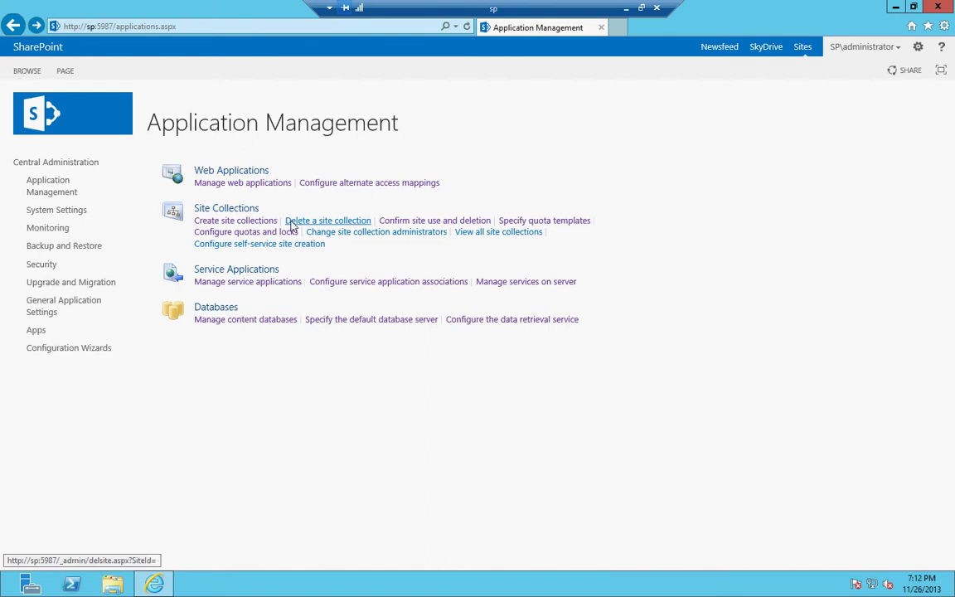
pyautogui.moveTo(287, 224); pyautogui.dragTo(377, 199)
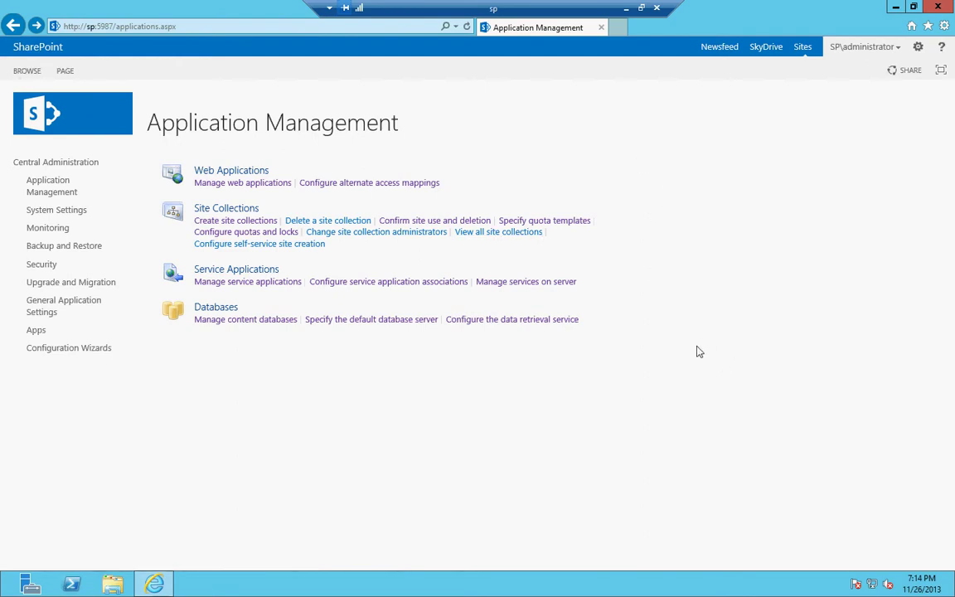
# - Open the Newsfeed and SkyDrive pages in separate browser tabs and look over the Site Collections options in Application Management
pyautogui.click(721, 47)
pyautogui.click(763, 47)
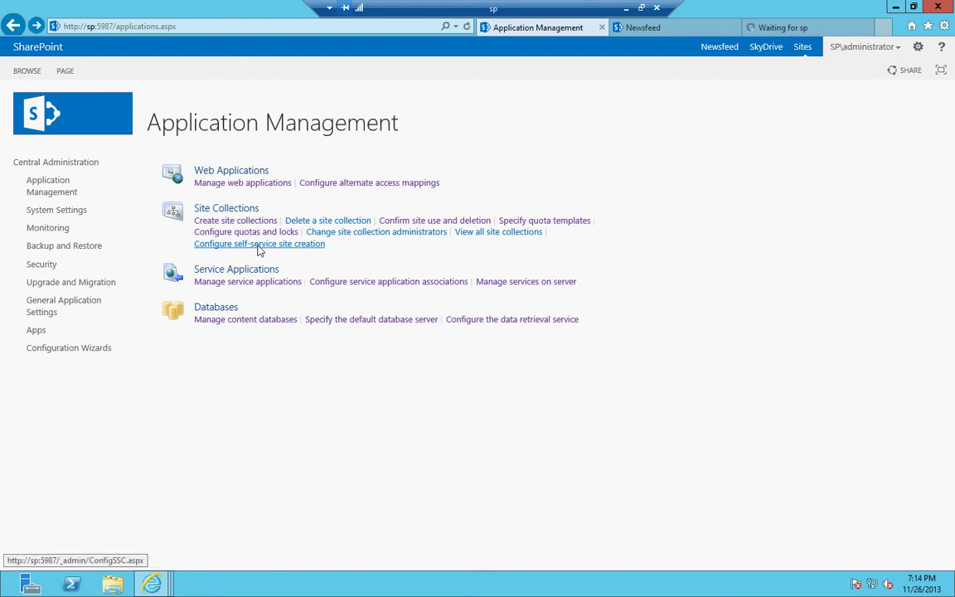
pyautogui.moveTo(330, 247); pyautogui.dragTo(190, 203)
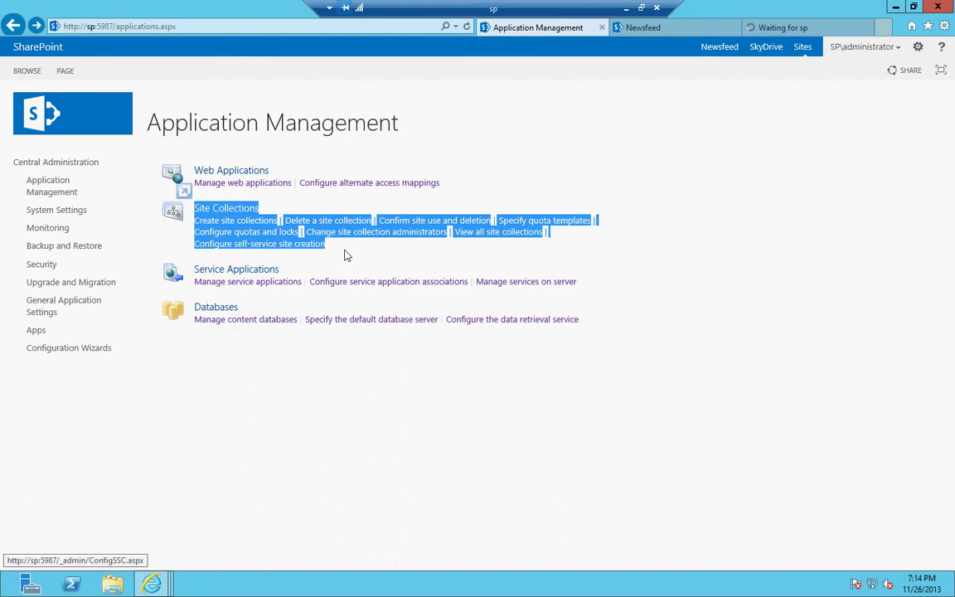
pyautogui.click(355, 253)
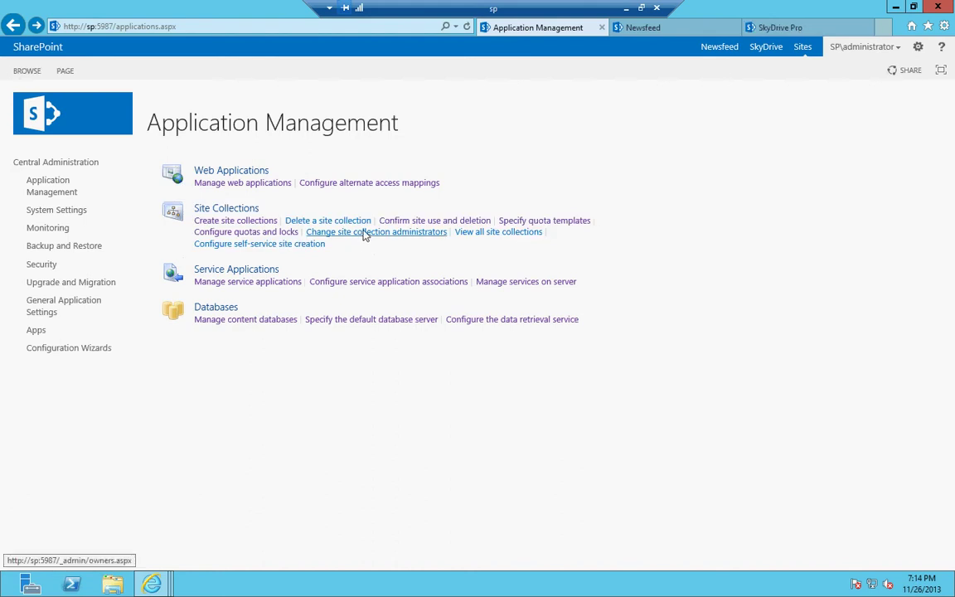
# - Examine the farm's service applications list, select the Search Service Application, and return to Application Management
pyautogui.click(277, 283)
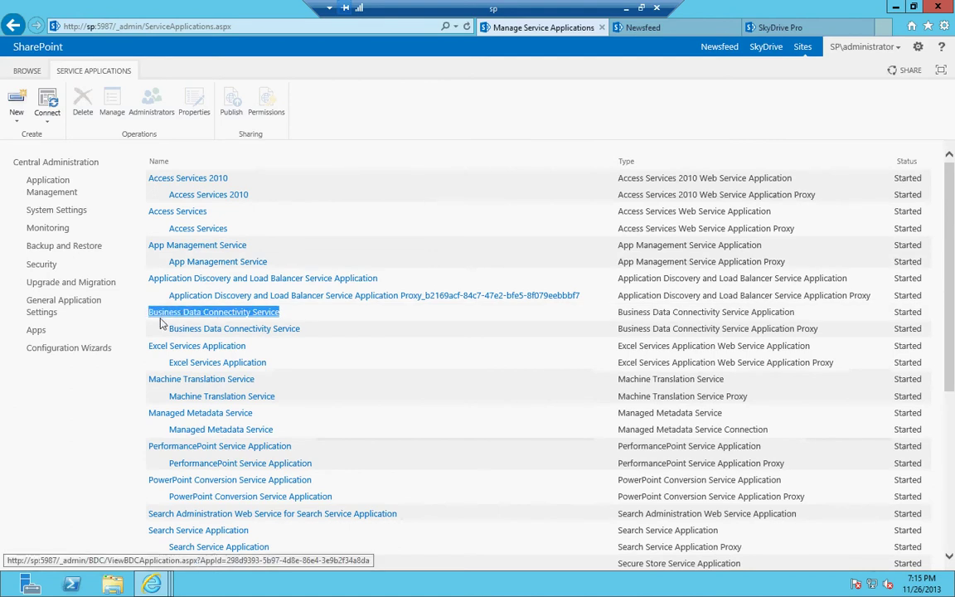
pyautogui.click(354, 320)
pyautogui.scroll(-5, 353, 323)
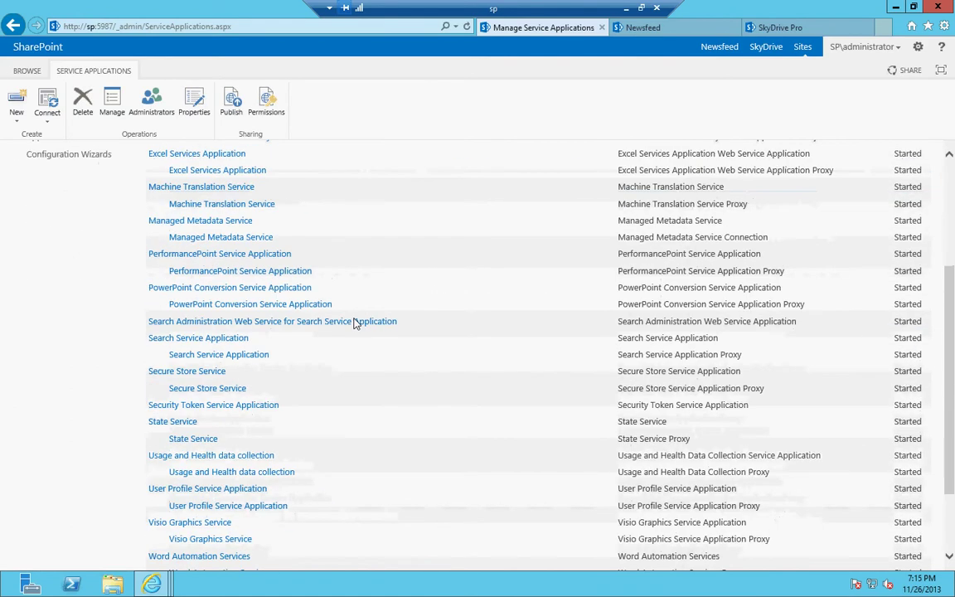
pyautogui.moveTo(250, 338); pyautogui.dragTo(130, 346)
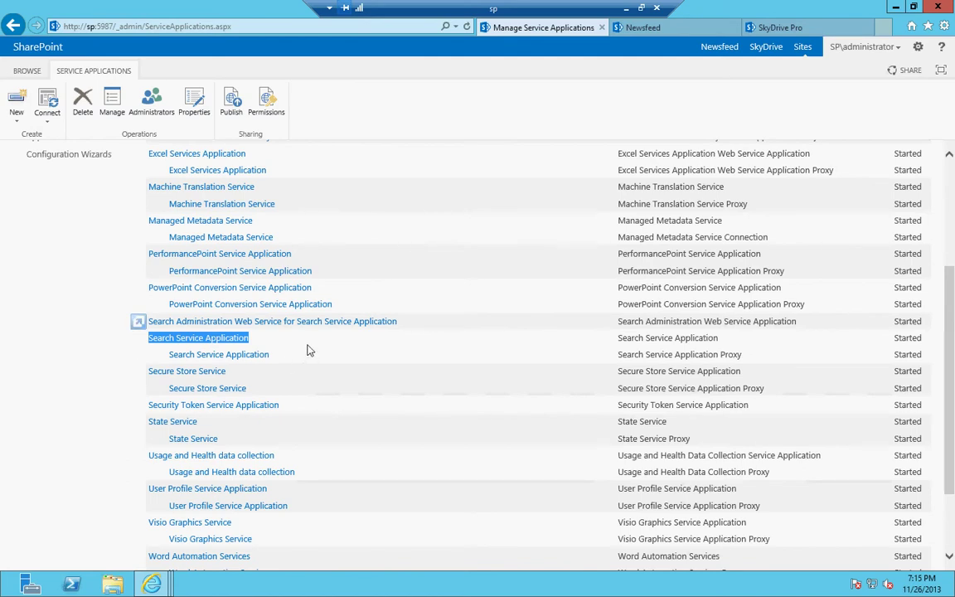
pyautogui.click(208, 340)
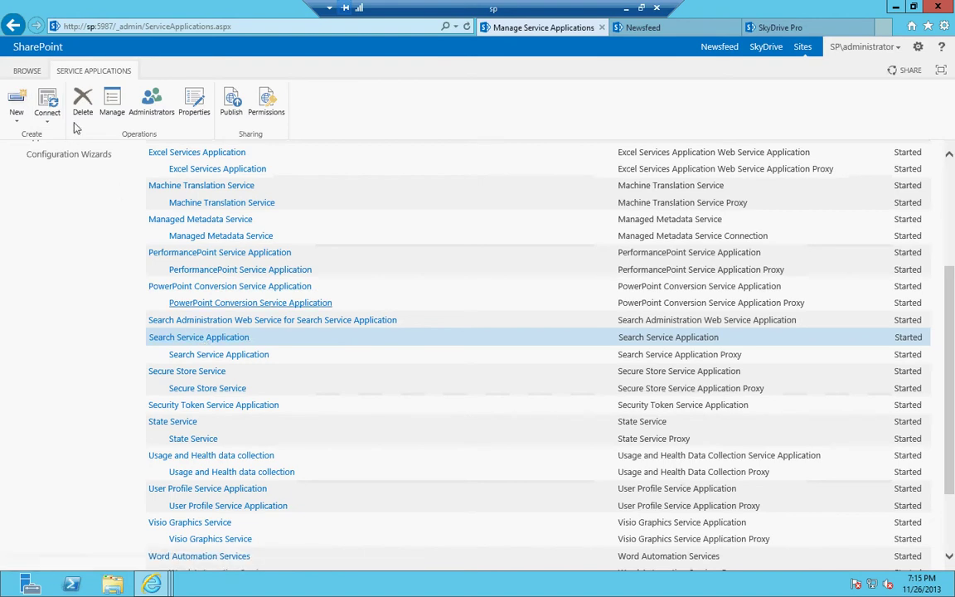
pyautogui.click(14, 26)
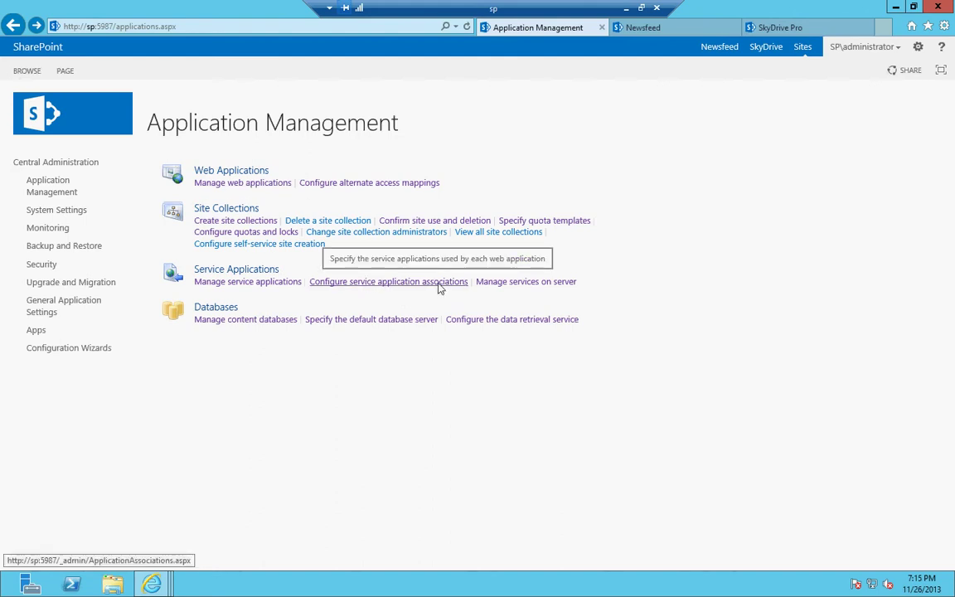
# - Examine the services running on the SP server and their started or stopped status on the Services on Server page
pyautogui.click(531, 283)
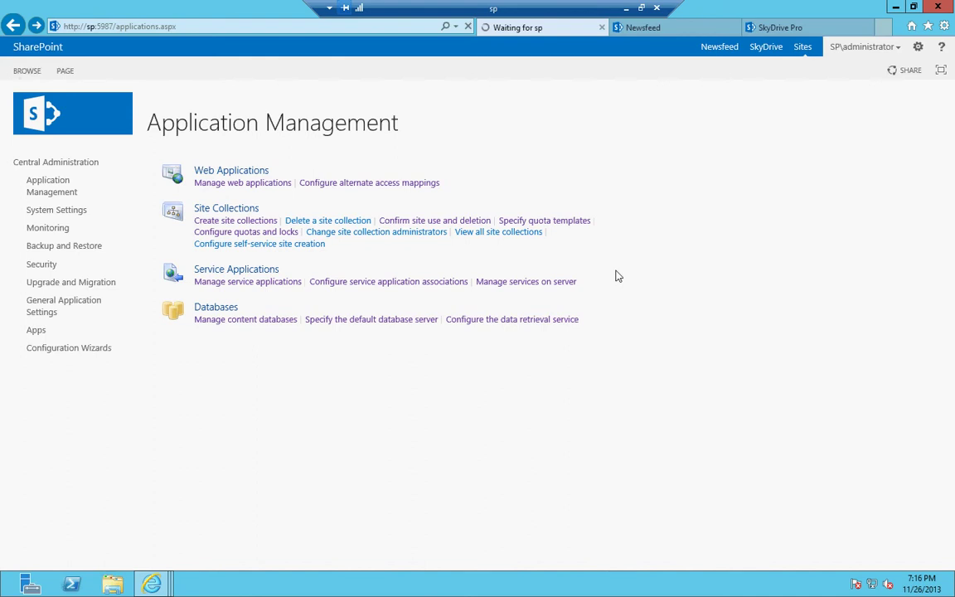
pyautogui.scroll(-3, 515, 266)
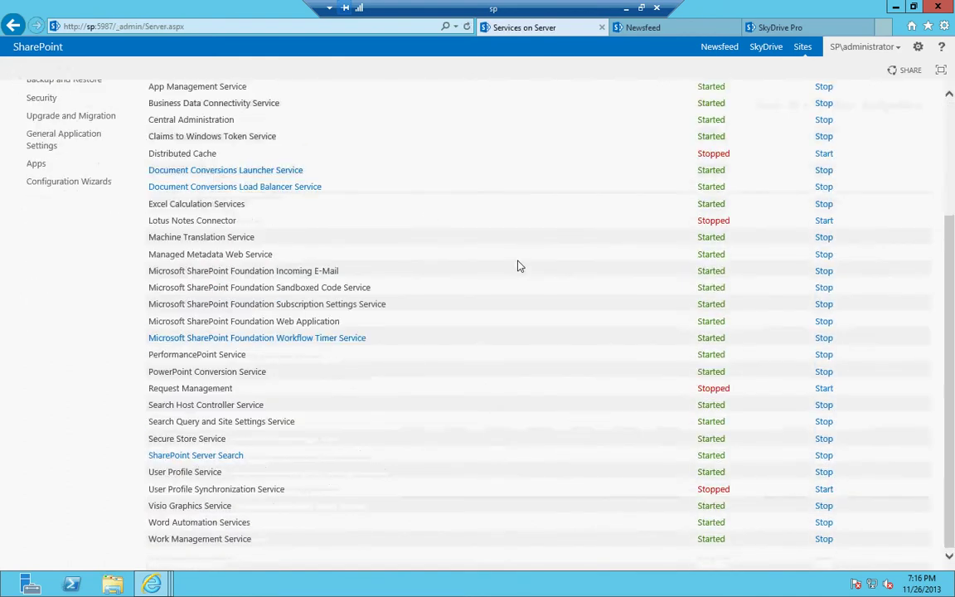
pyautogui.scroll(3, 520, 266)
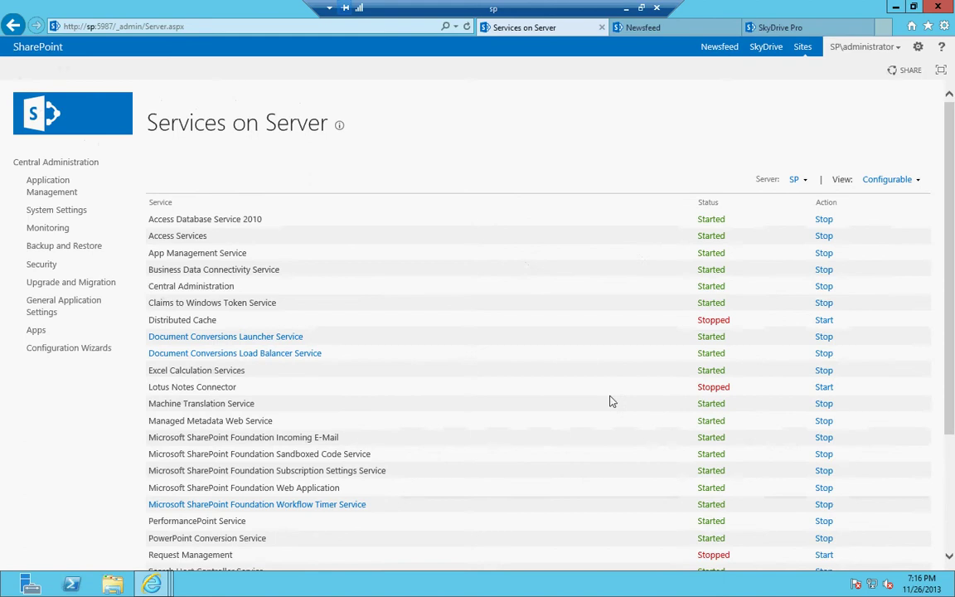
pyautogui.click(12, 25)
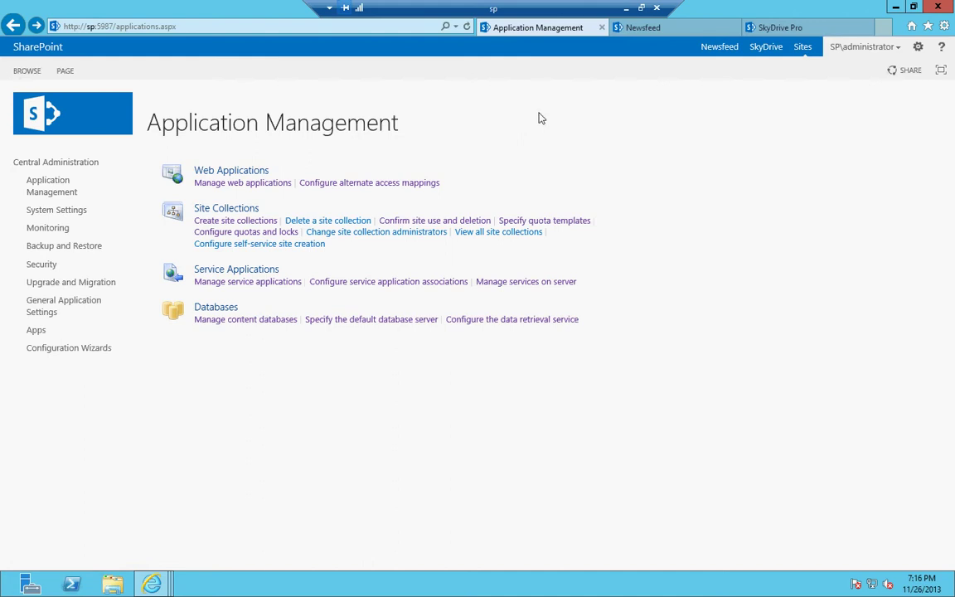
pyautogui.click(527, 281)
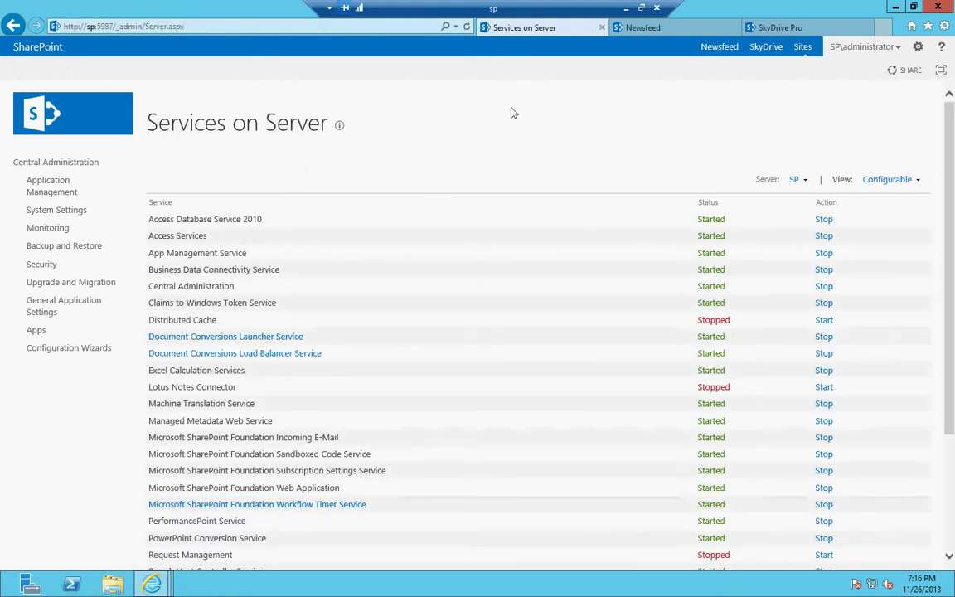
# - Review the remaining services and the server selector on the Services on Server page, and return to Application Management
pyautogui.scroll(-3, 512, 112)
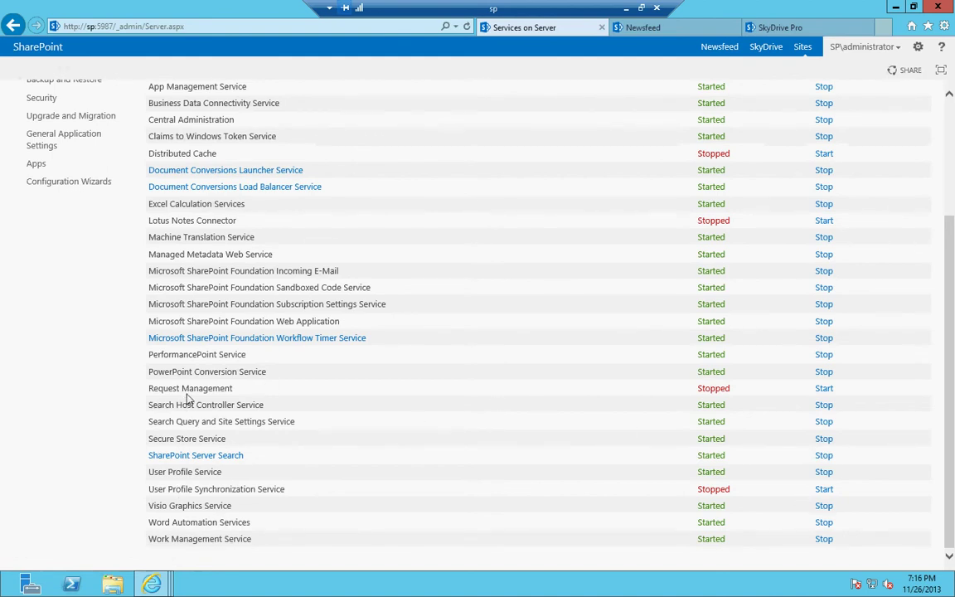
pyautogui.tripleClick(161, 156)
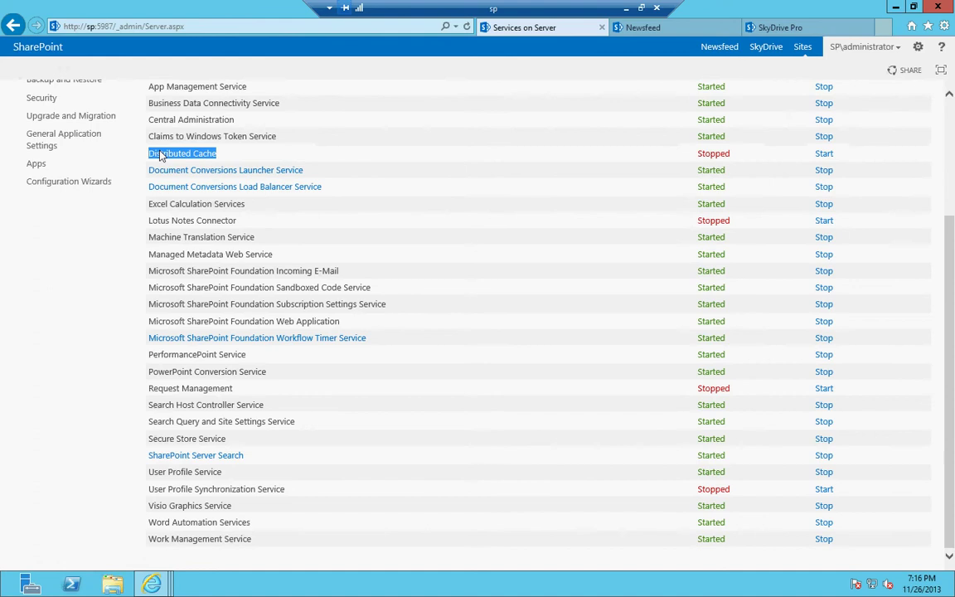
pyautogui.click(263, 157)
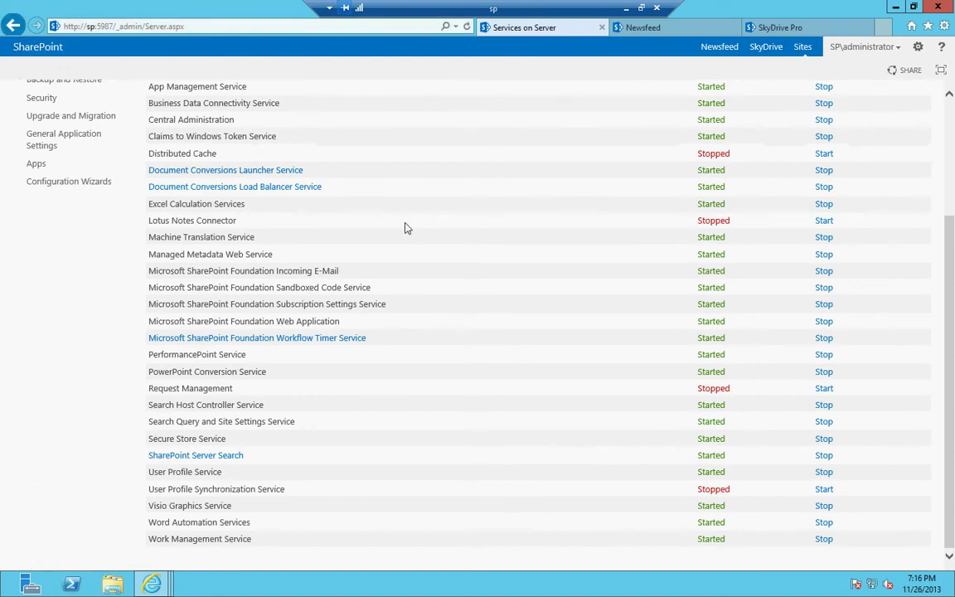
pyautogui.scroll(3, 405, 228)
pyautogui.scroll(-1, 406, 228)
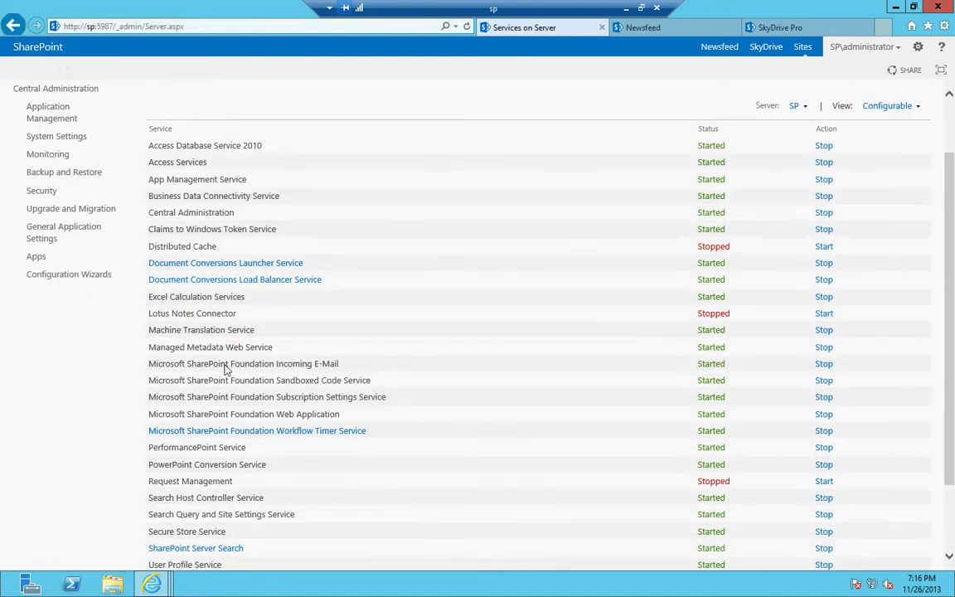
pyautogui.scroll(2, 448, 171)
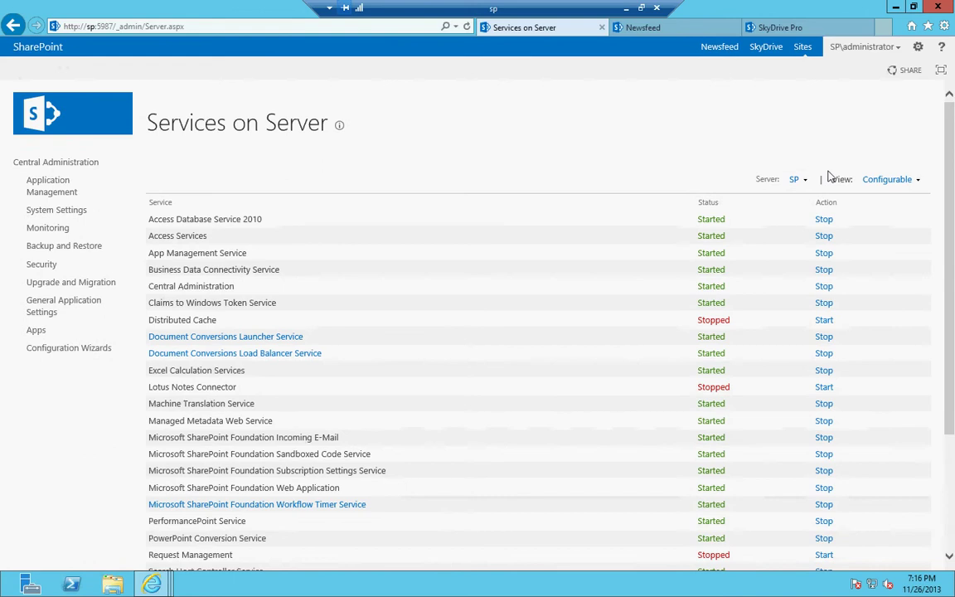
pyautogui.click(805, 181)
pyautogui.click(730, 165)
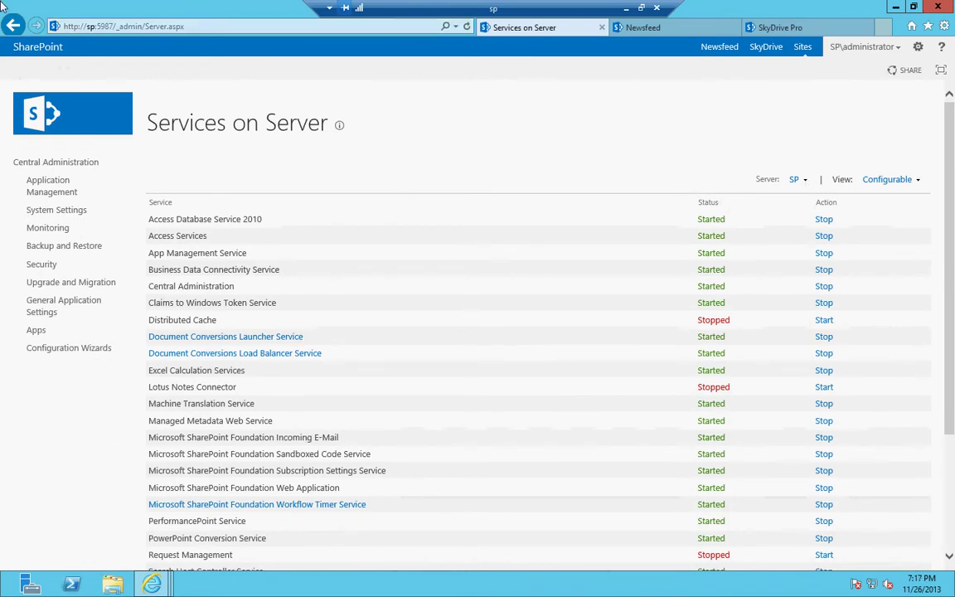
pyautogui.click(13, 25)
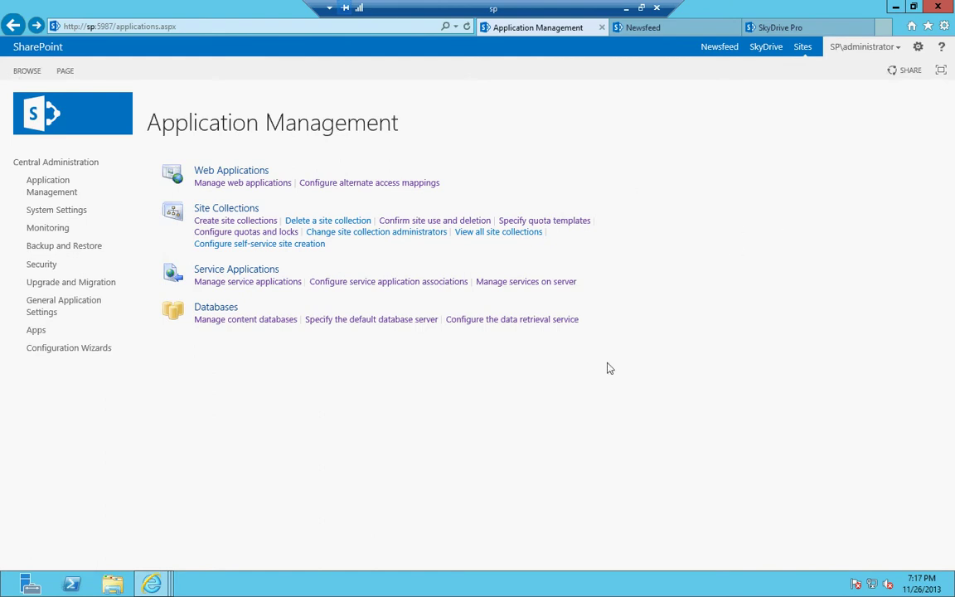
pyautogui.click(222, 326)
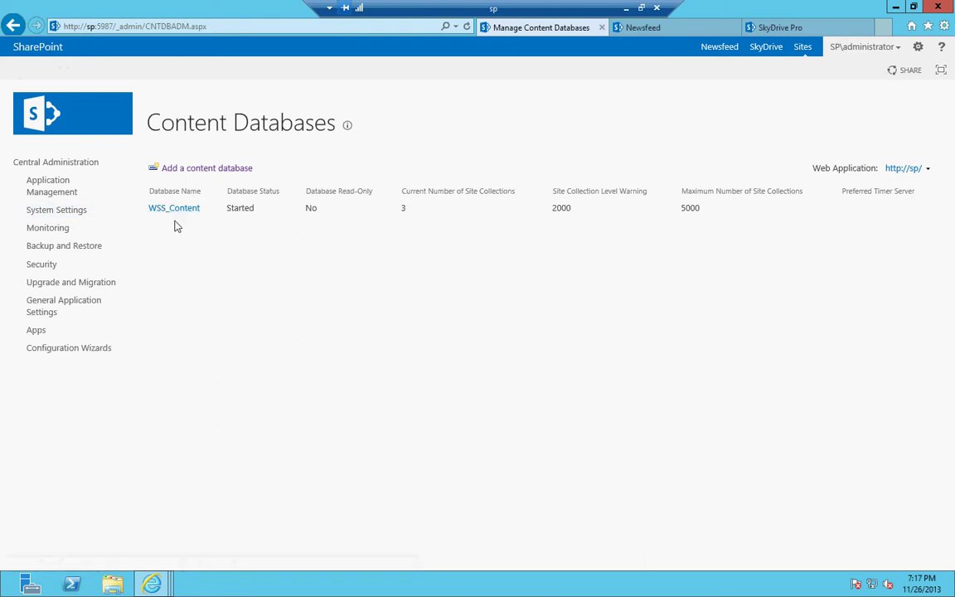
pyautogui.click(203, 168)
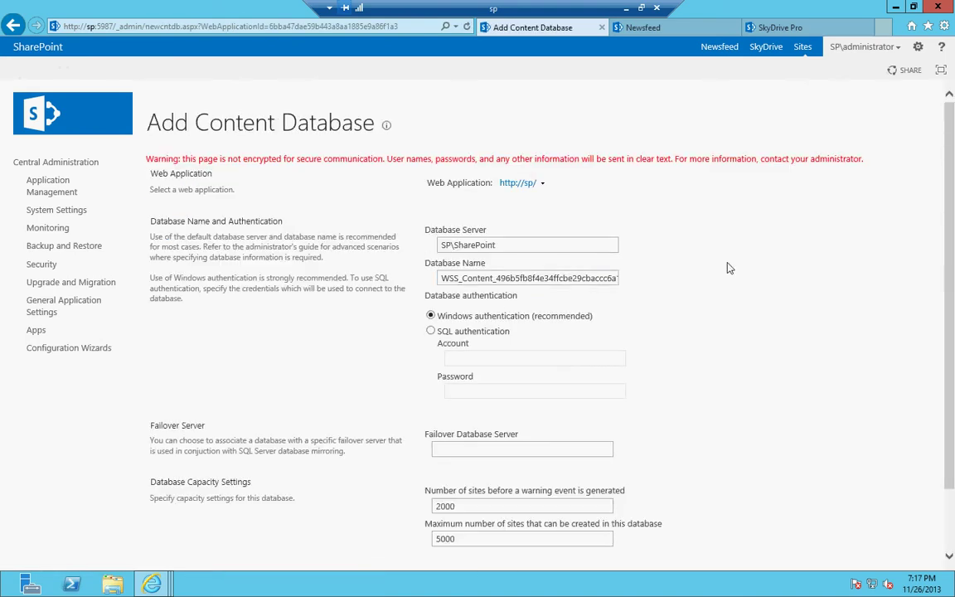
pyautogui.scroll(-2, 729, 269)
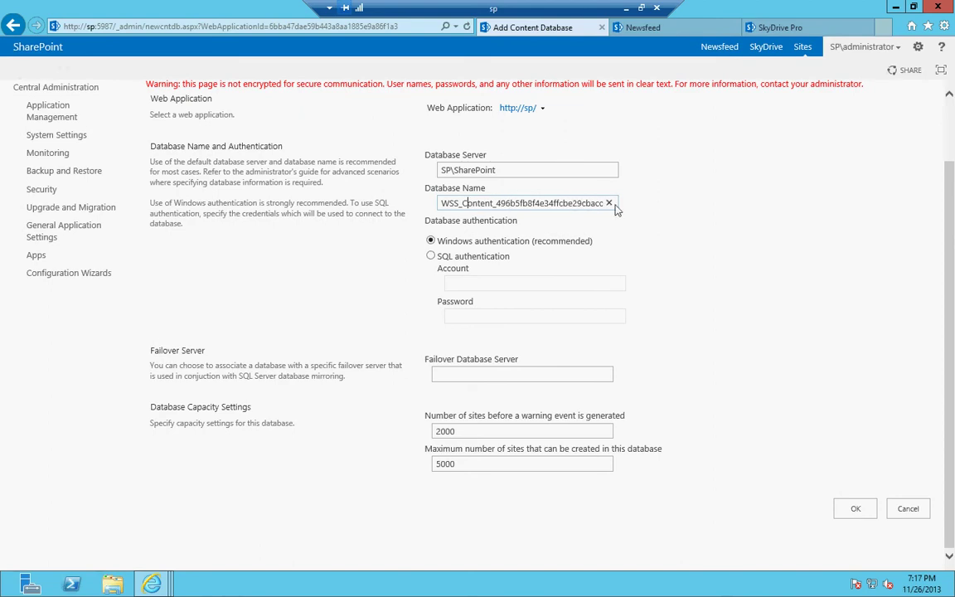
# - Replace the generated database name with SP_Test in the new content database form
pyautogui.click(609, 203)
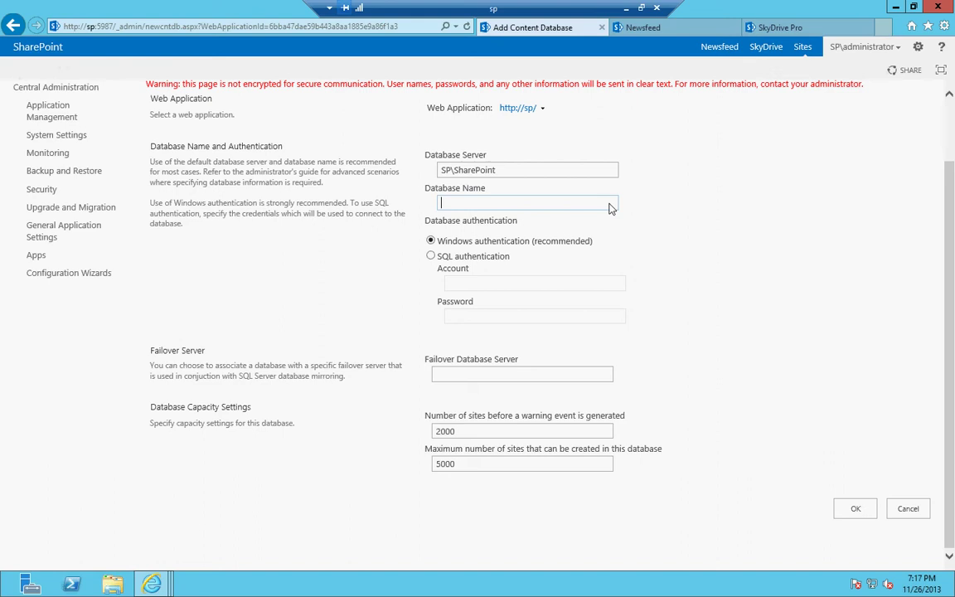
pyautogui.write('SP_Test')
pyautogui.doubleClick(442, 203)
pyautogui.click(669, 213)
pyautogui.doubleClick(487, 204)
pyautogui.click(505, 207)
pyautogui.doubleClick(507, 204)
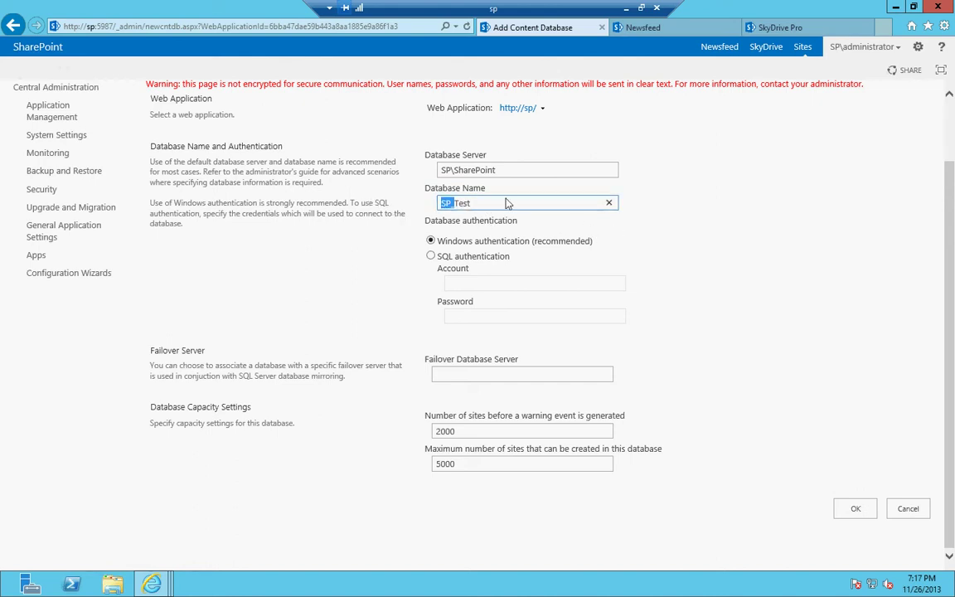
# - Try Accounting in place of Test in the database name, and undo that change
pyautogui.click(508, 203)
pyautogui.press('BackSpace')
pyautogui.press('BackSpace')
pyautogui.press('BackSpace')
pyautogui.press('BackSpace')
pyautogui.write('Accounting')
pyautogui.hotkey('ctrl', 'z')
pyautogui.click(612, 219)
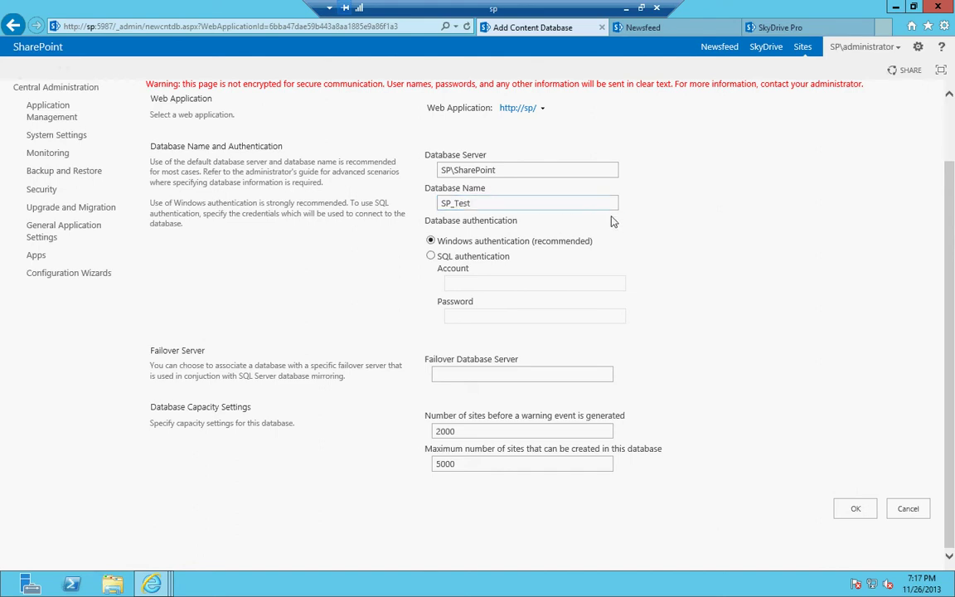
# - Cancel adding the content database and return to the Application Management page
pyautogui.click(909, 504)
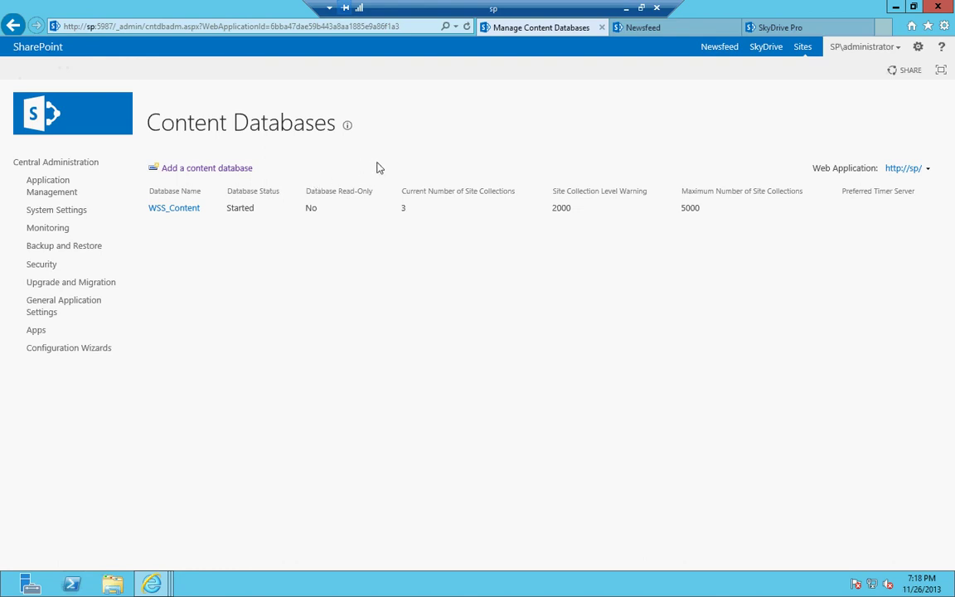
pyautogui.click(208, 168)
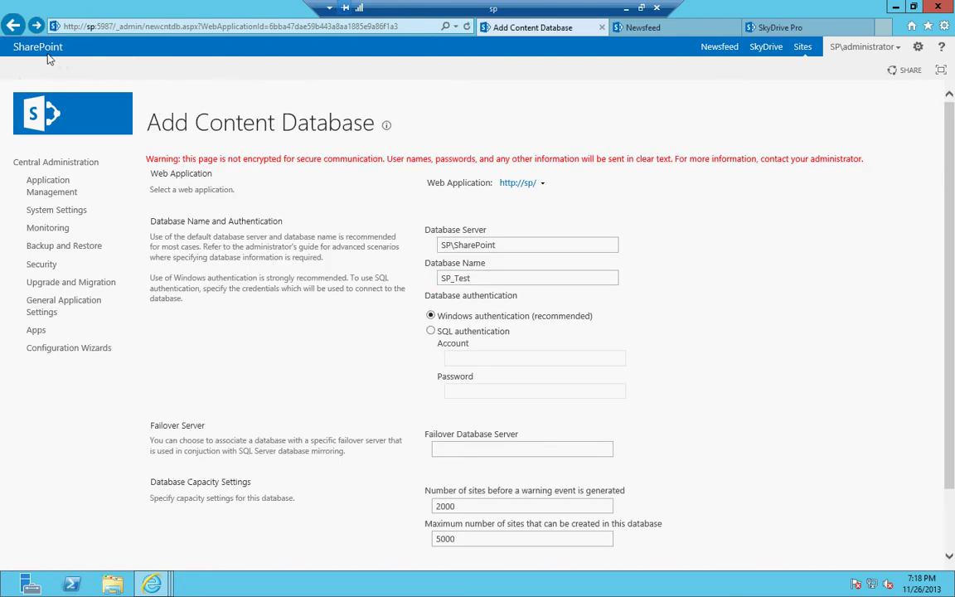
pyautogui.click(15, 26)
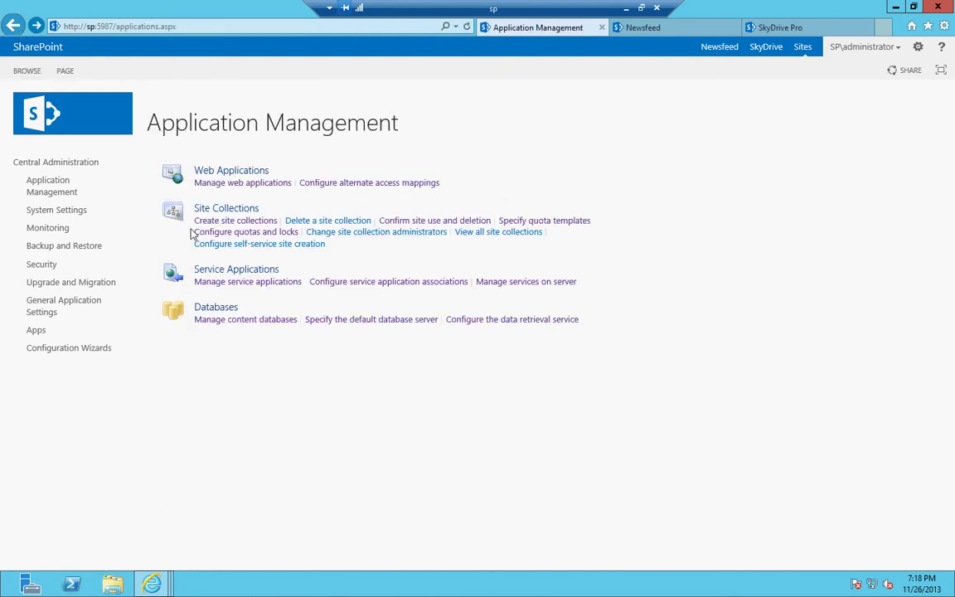
# - Examine the content database server setting on the Default Database Server page, and cancel back to Application Management
pyautogui.click(344, 321)
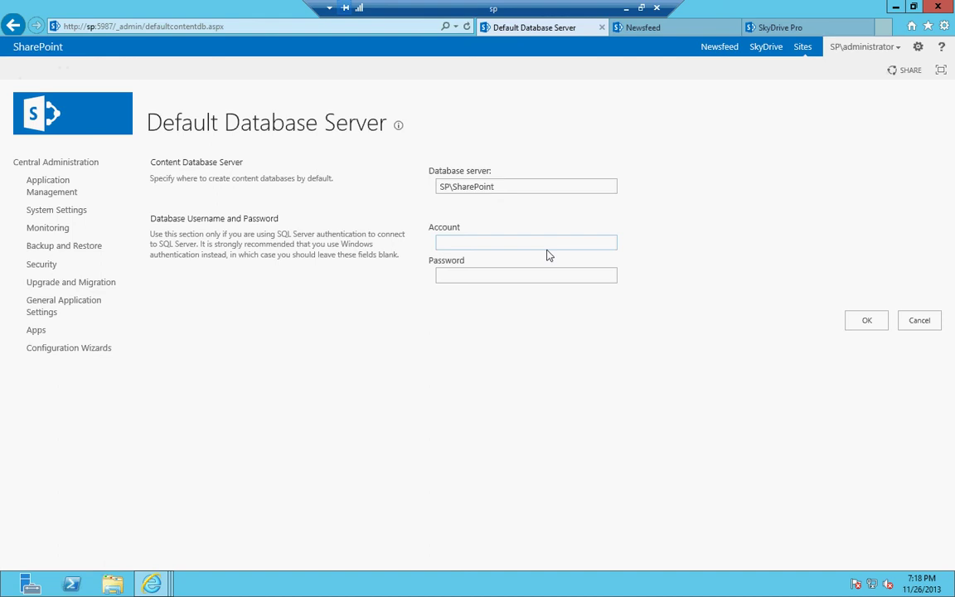
pyautogui.click(531, 189)
pyautogui.moveTo(511, 185); pyautogui.dragTo(405, 181)
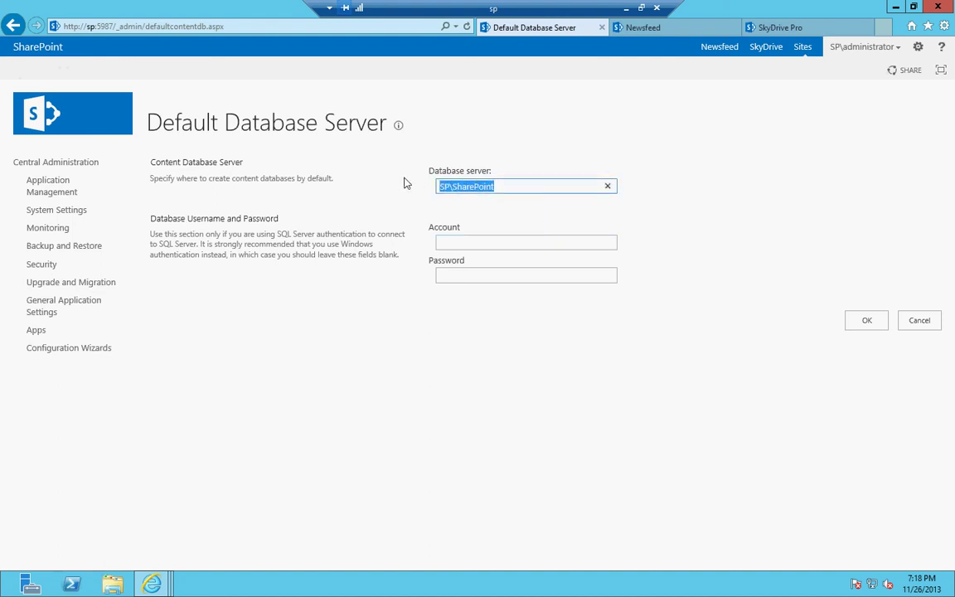
pyautogui.click(564, 141)
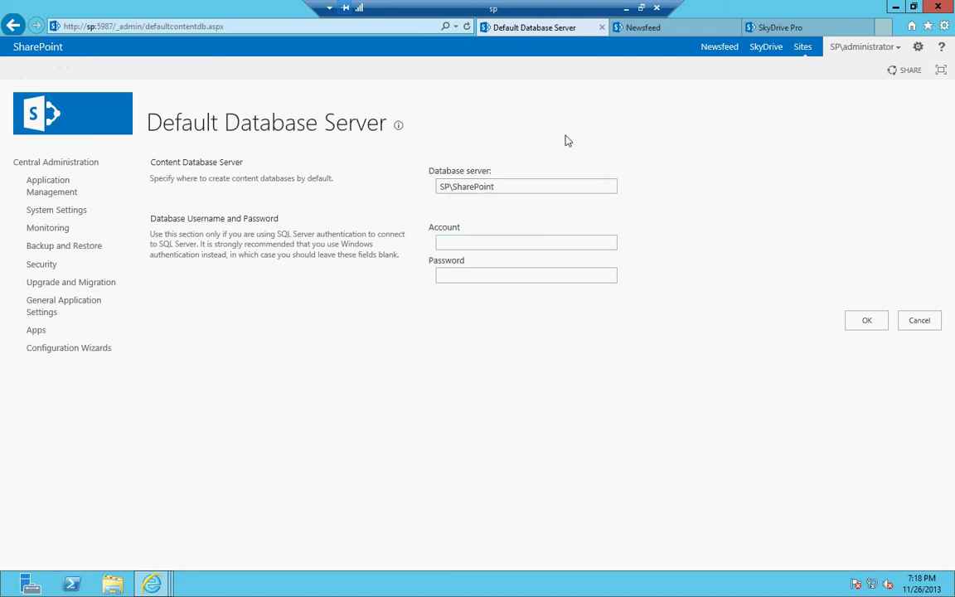
pyautogui.click(514, 186)
pyautogui.moveTo(514, 187); pyautogui.dragTo(455, 184)
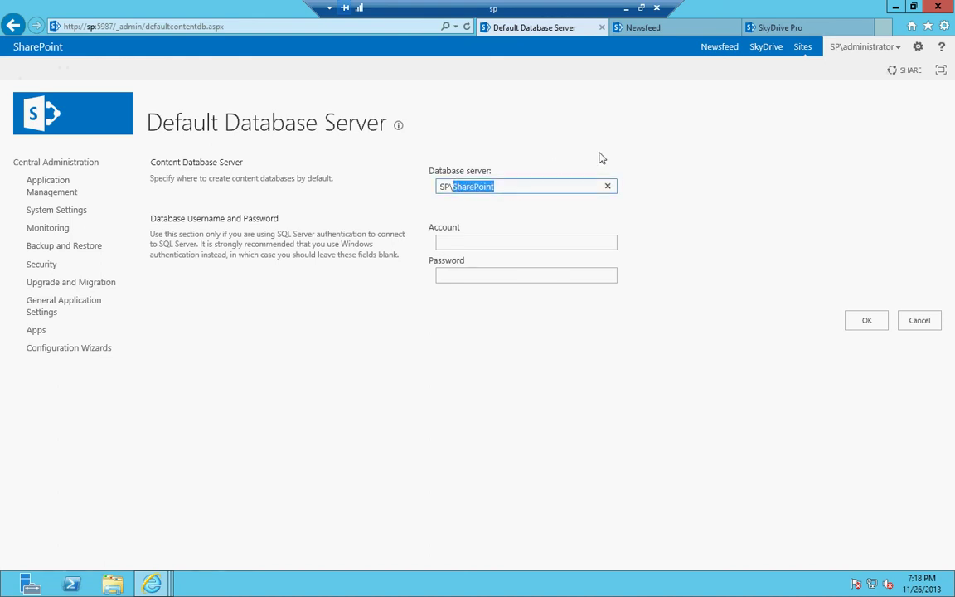
pyautogui.click(572, 145)
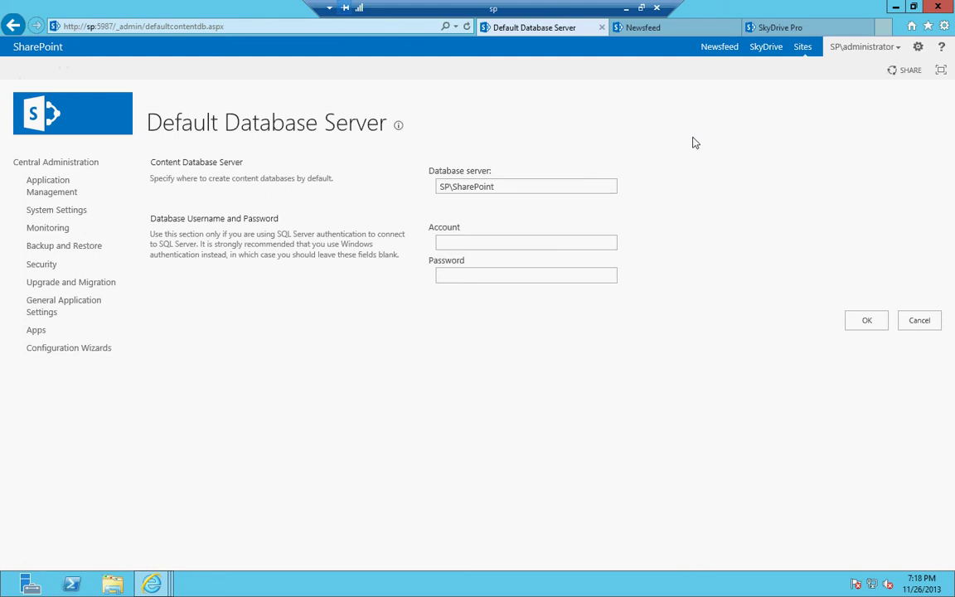
pyautogui.moveTo(528, 188); pyautogui.dragTo(381, 190)
pyautogui.click(680, 167)
pyautogui.moveTo(524, 187); pyautogui.dragTo(410, 169)
pyautogui.click(572, 151)
pyautogui.click(917, 324)
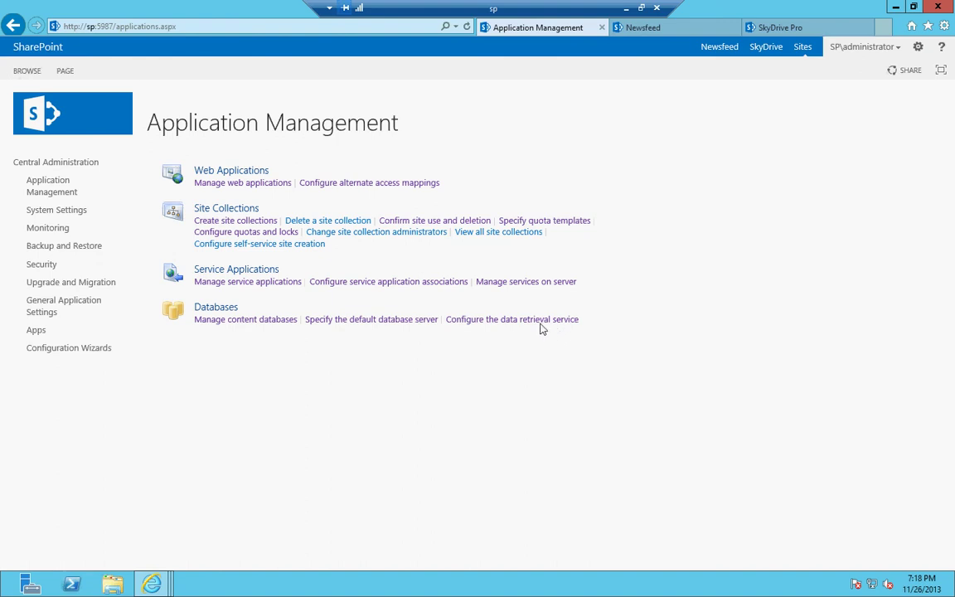
pyautogui.click(539, 321)
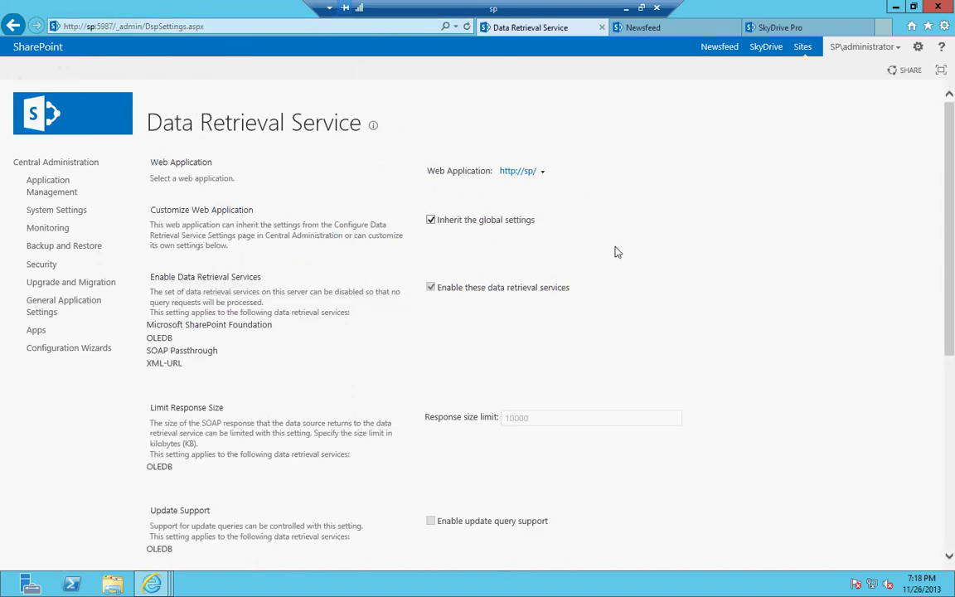
pyautogui.scroll(-3, 616, 251)
pyautogui.scroll(1, 445, 198)
pyautogui.click(13, 25)
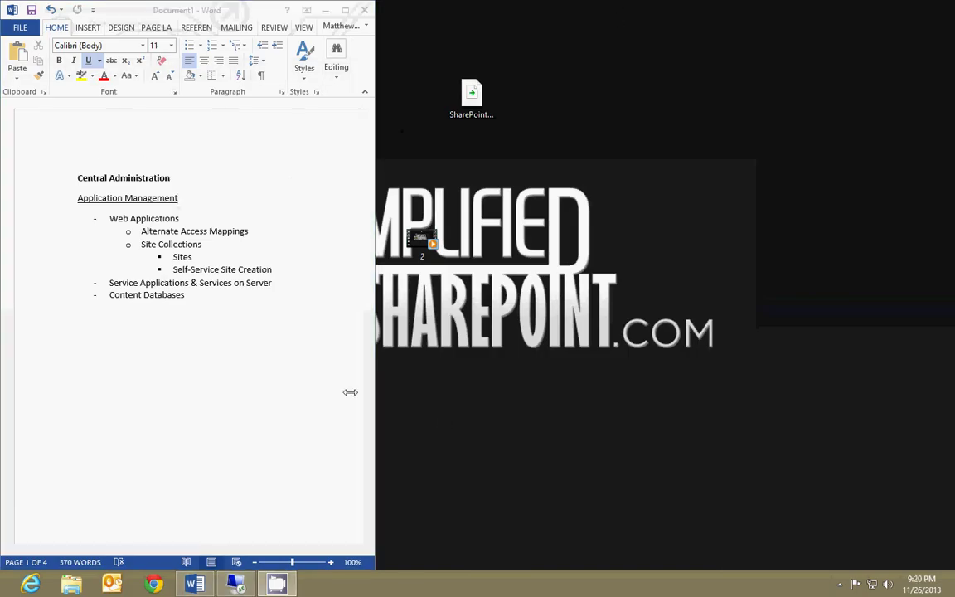
# - Switch to the Word outline and review the Application Management topics listed under the Central Administration heading
pyautogui.click(262, 367)
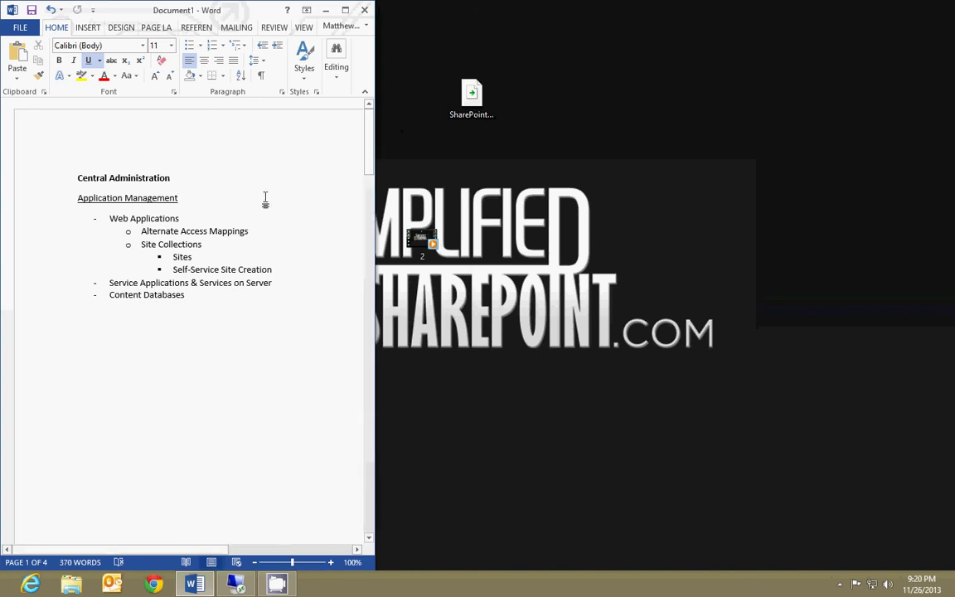
pyautogui.moveTo(79, 203); pyautogui.dragTo(215, 305)
pyautogui.click(229, 298)
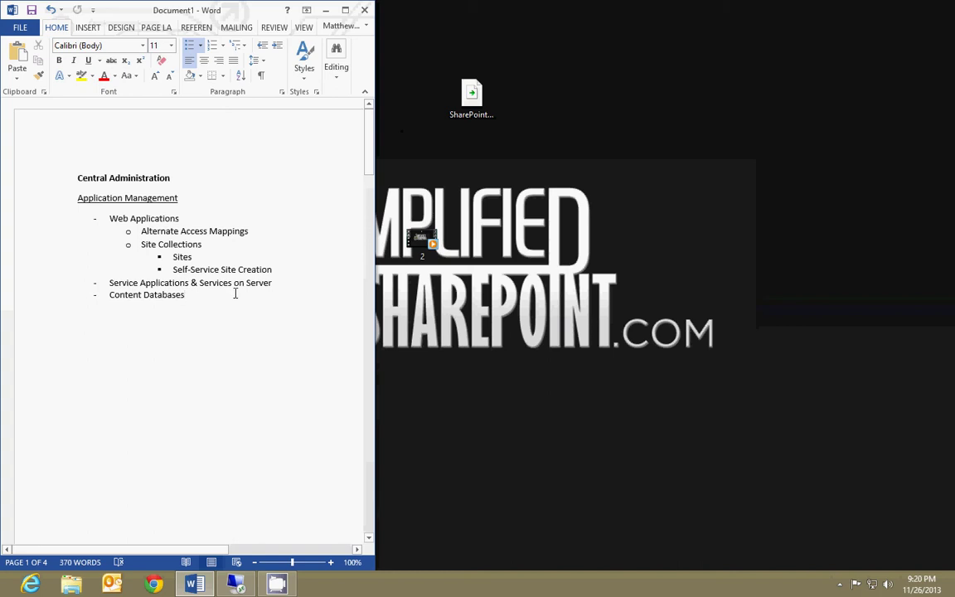
pyautogui.moveTo(74, 177); pyautogui.dragTo(198, 179)
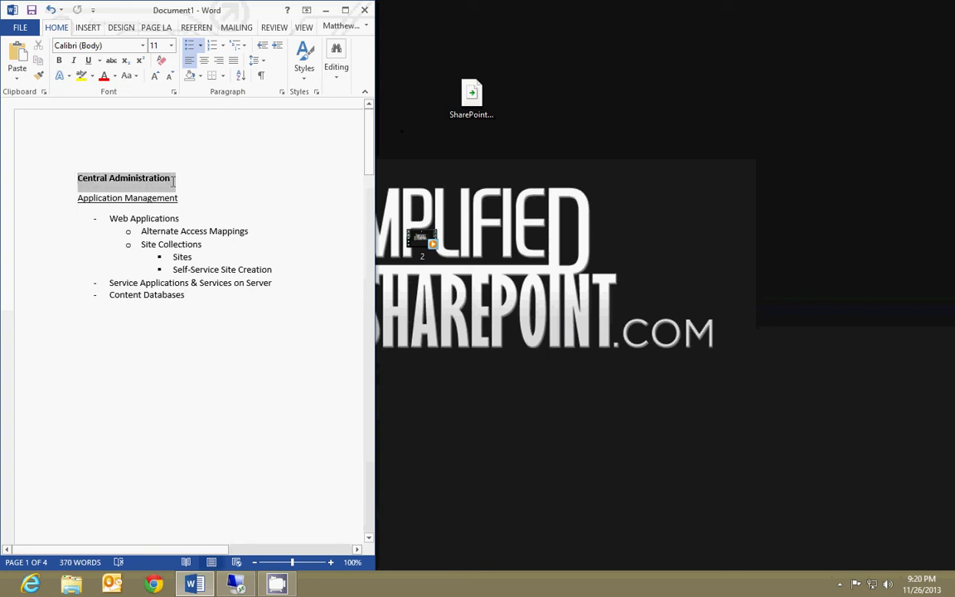
pyautogui.click(198, 179)
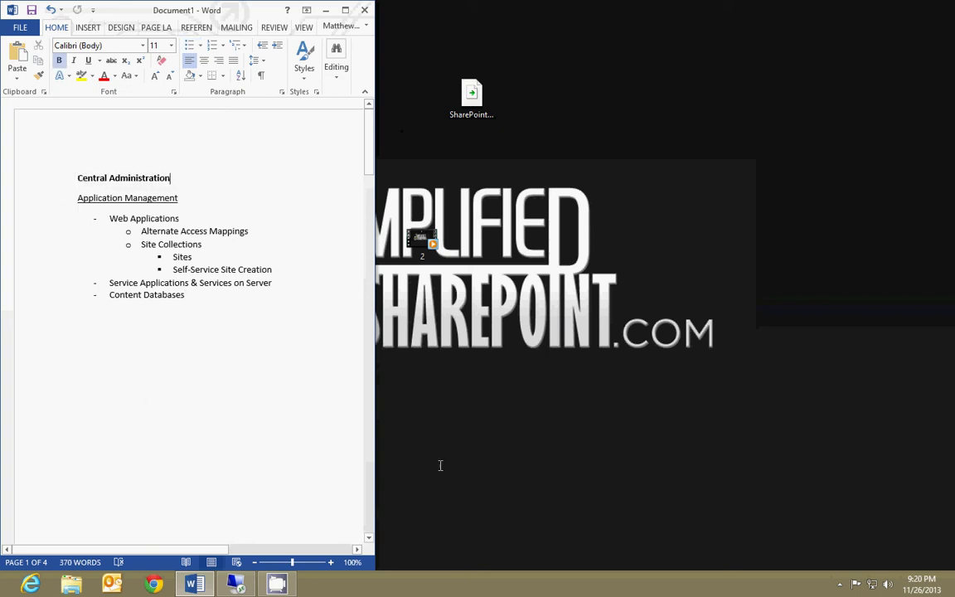